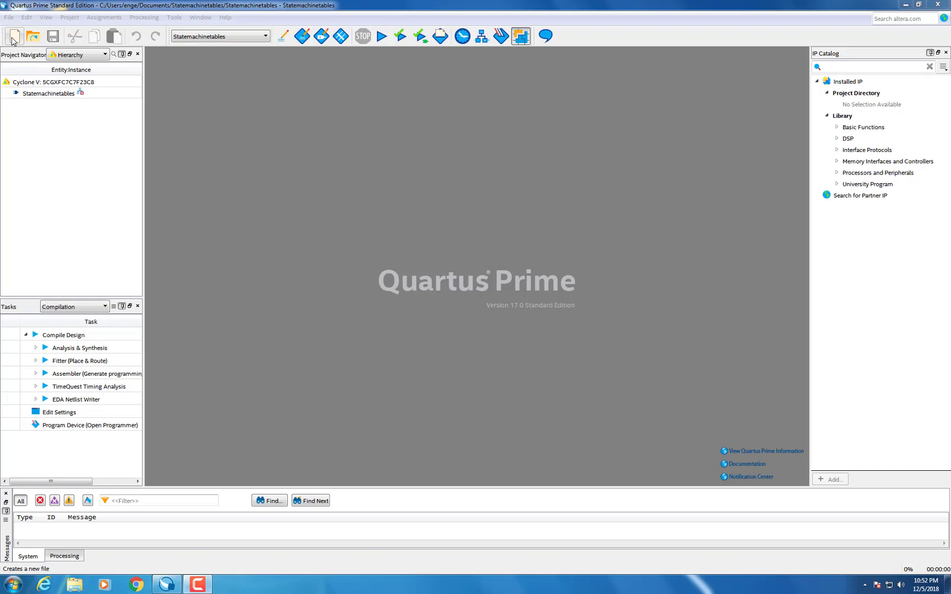
- Create a new blank State Machine File, SM1.smf, in Quartus Prime
left_click(12, 37)
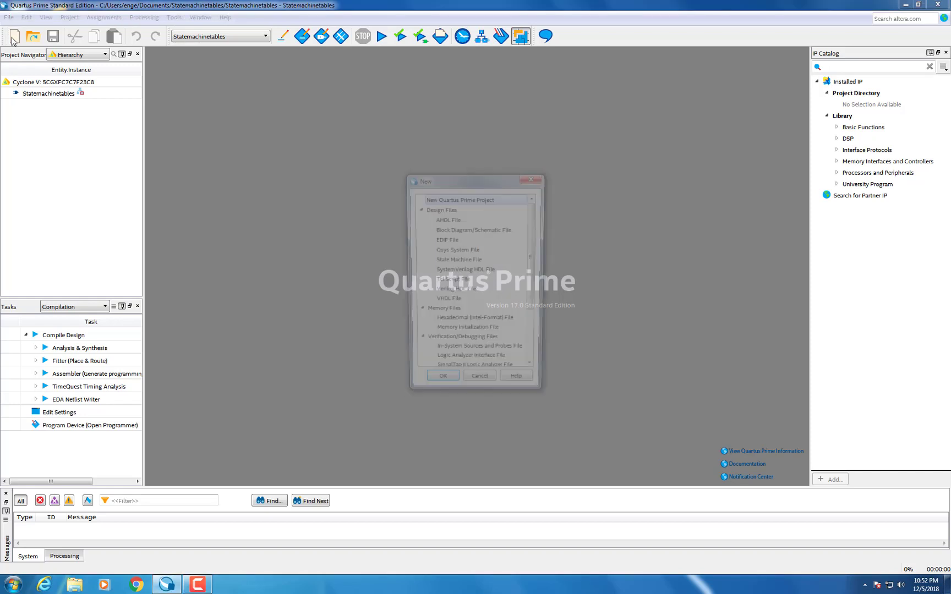
left_click(456, 262)
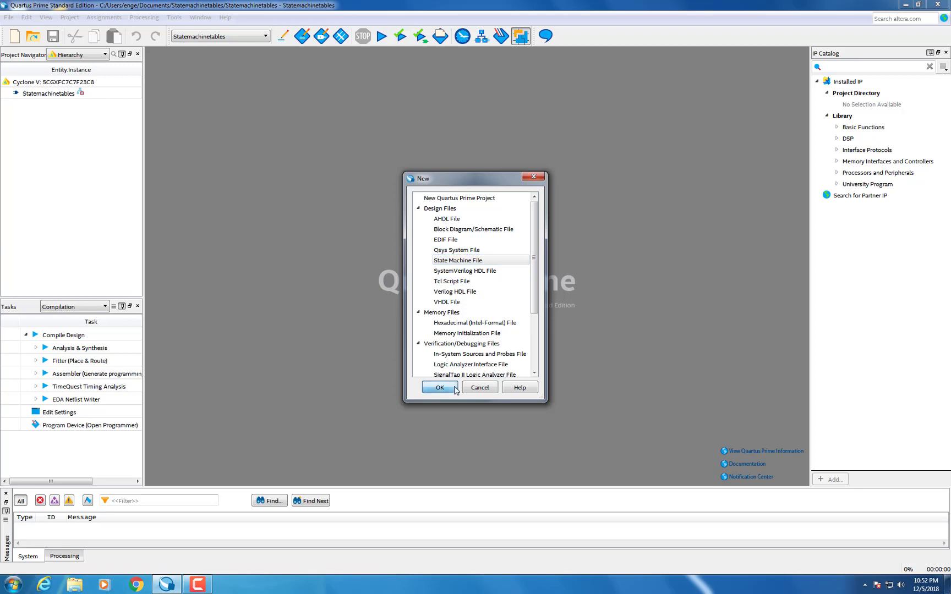
left_click(440, 387)
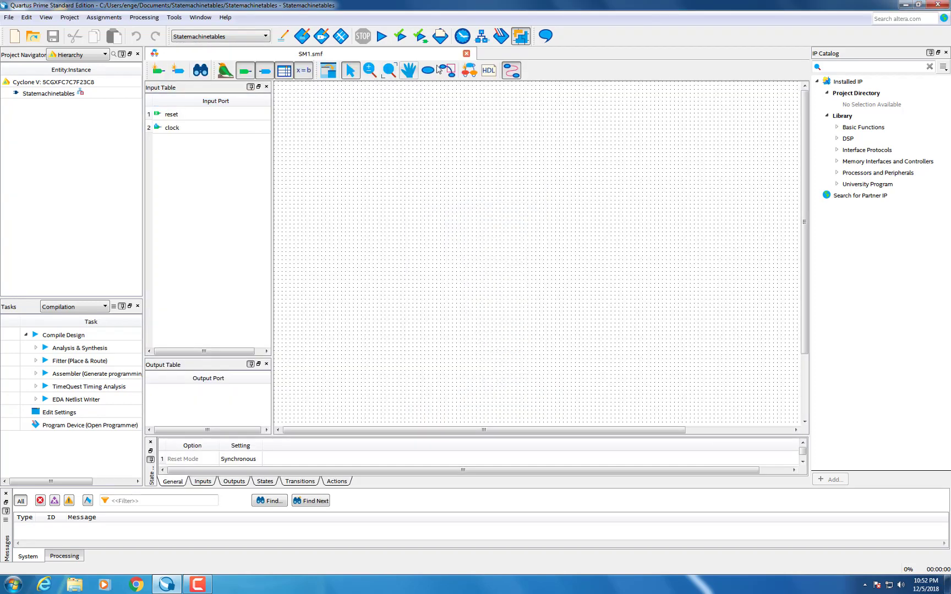
- Start the State Machine Wizard and add input port x
left_click(471, 73)
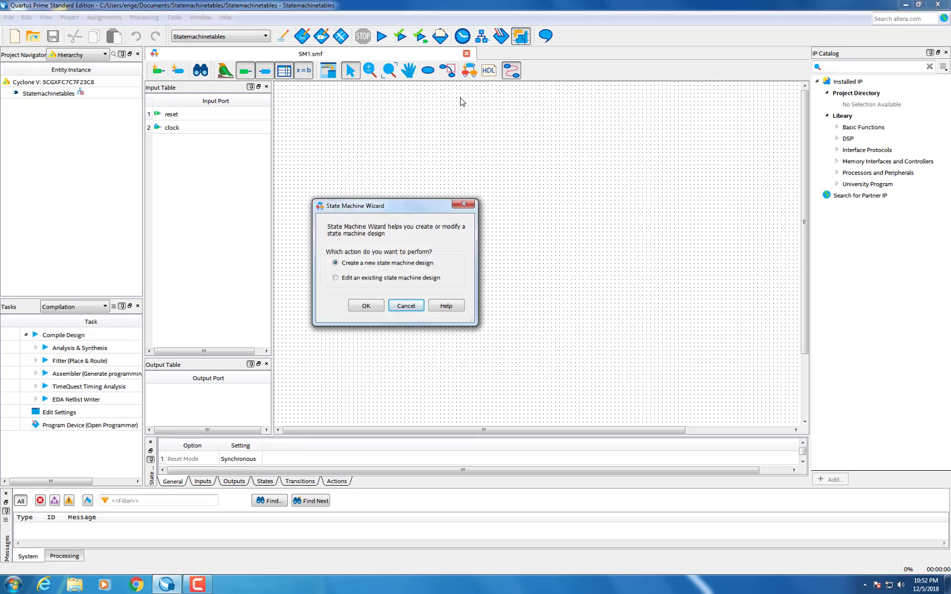
left_click(367, 306)
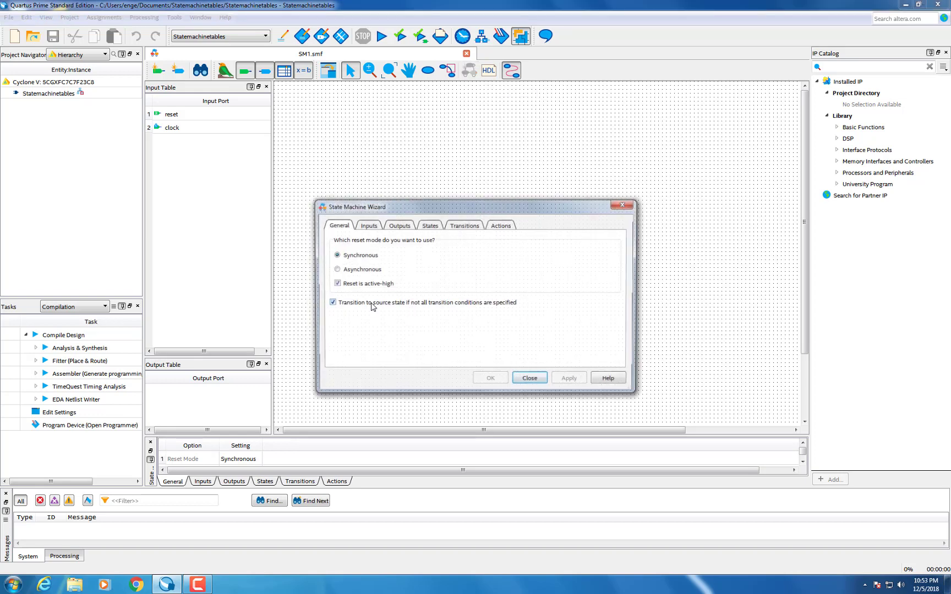
left_click(368, 225)
left_click(336, 281)
left_click(336, 281)
type("x")
key("Return")
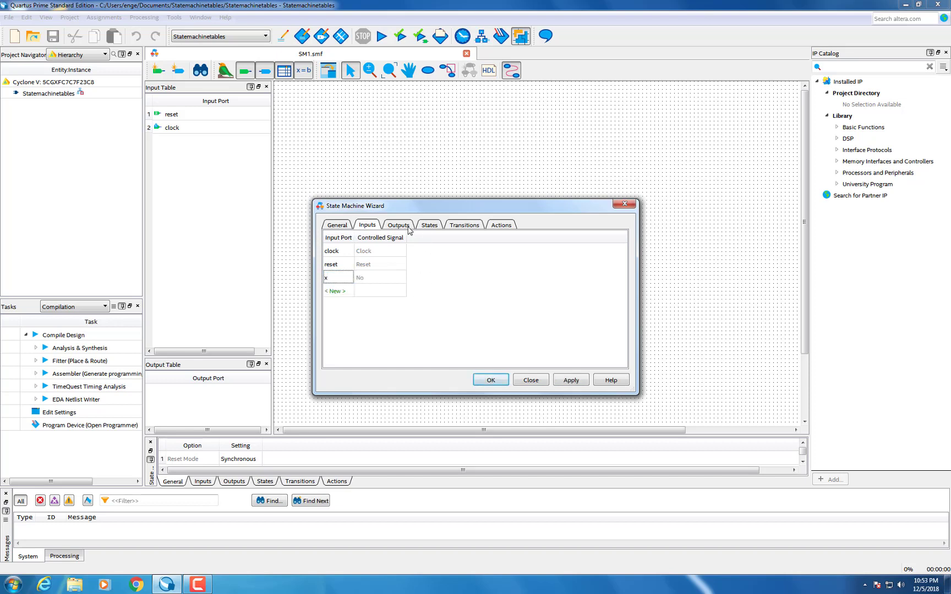
- Add output port y
left_click(409, 227)
left_click(338, 252)
left_click(338, 252)
type("y")
key("Return")
left_click(366, 227)
left_click(400, 225)
- Add states State0 and State1
left_click(428, 225)
left_click(329, 252)
left_click(330, 252)
type("state0")
key("Return")
left_click(335, 265)
left_click(335, 265)
type("state1")
key("Return")
- Add states State2 and State3
left_click(336, 278)
left_click(337, 279)
type("s")
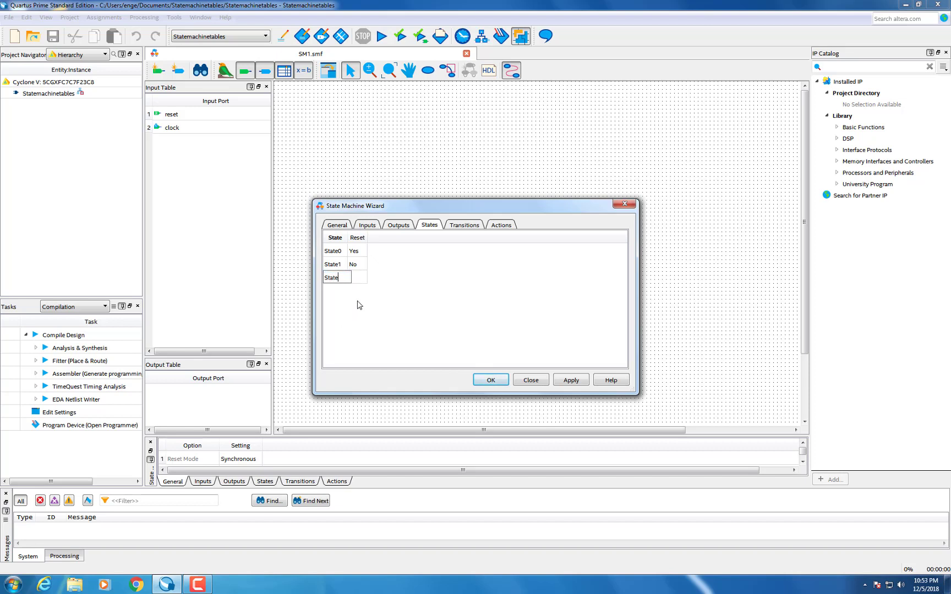
type("tate2")
key("Return")
left_click(337, 291)
left_click(341, 291)
type("state3")
key("Return")
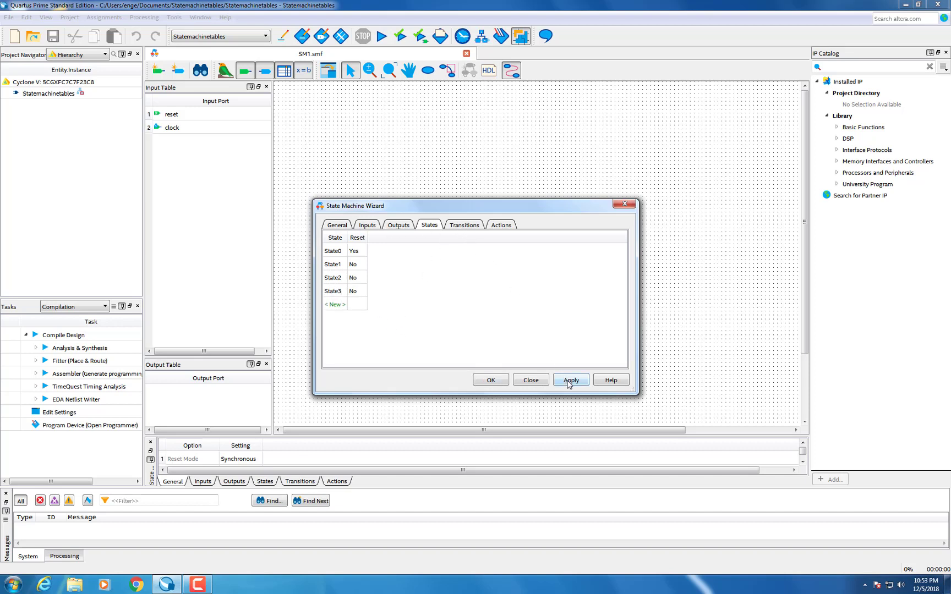
- Apply the four states and dismiss the incomplete transition table warning
left_click(571, 380)
left_click(518, 303)
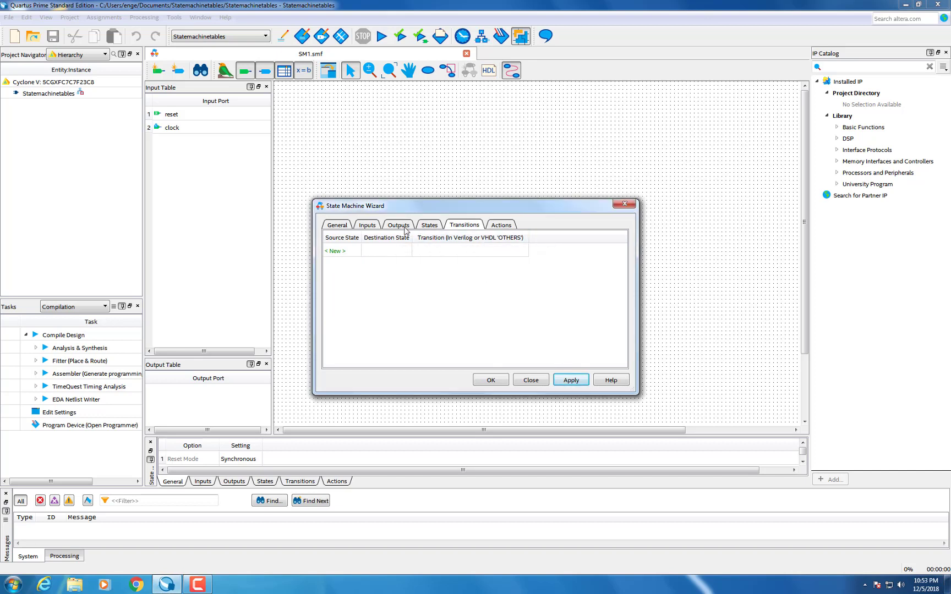
left_click(429, 225)
left_click(468, 226)
- Add transition State0→State1 with condition x
left_click(340, 251)
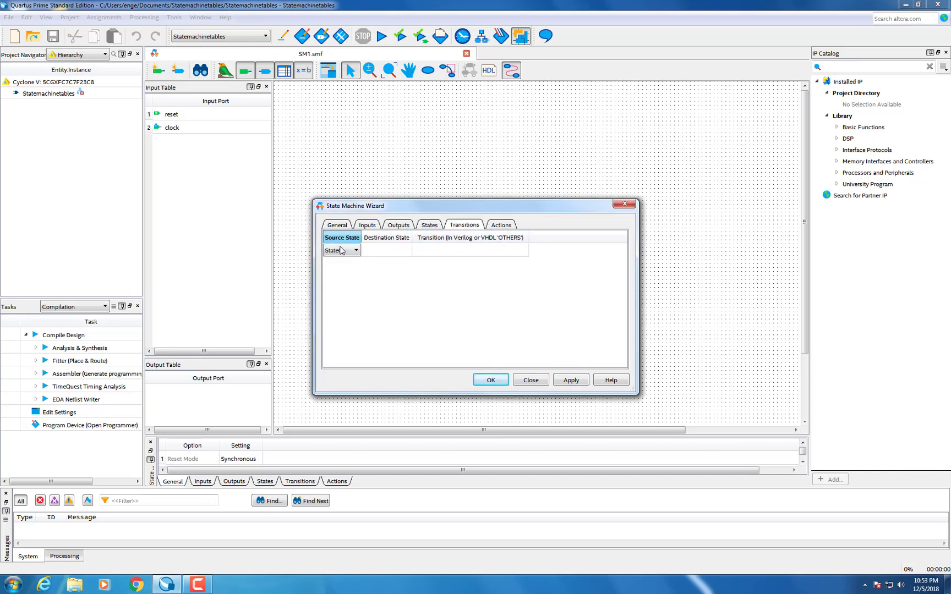
left_click(385, 252)
left_click(387, 251)
left_click(396, 272)
left_click(424, 251)
type("x")
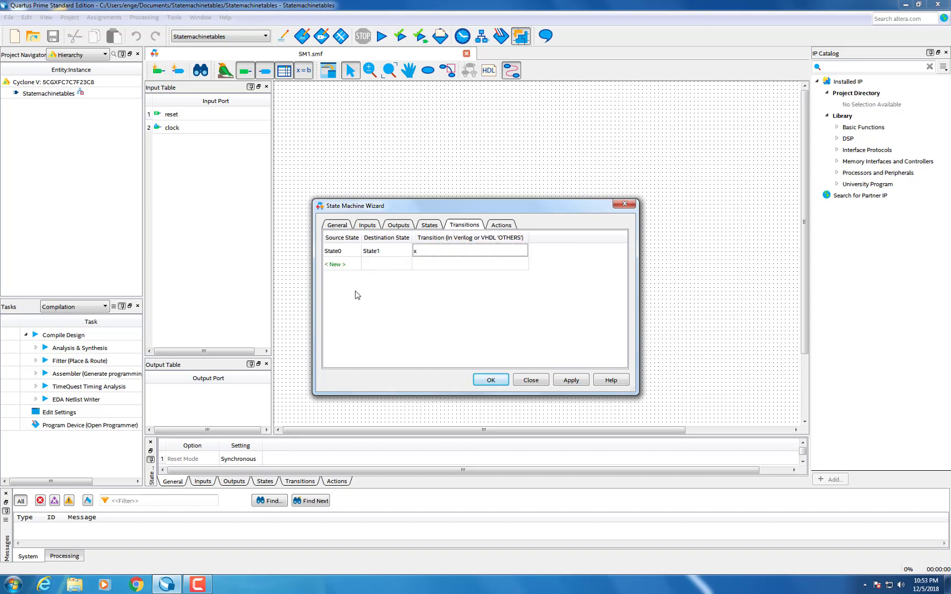
- Add transition State0→State0 with condition ~x
left_click(341, 265)
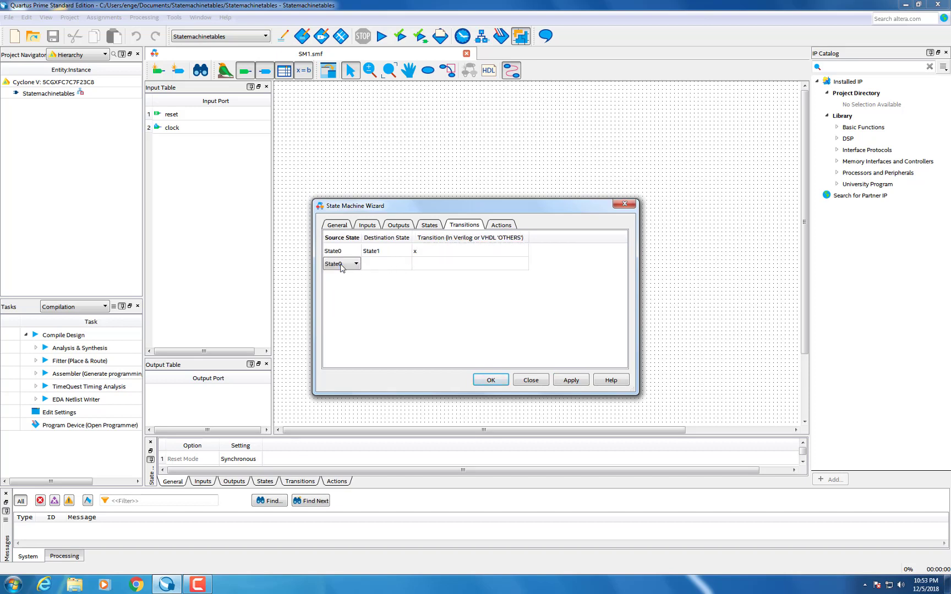
left_click(399, 268)
left_click(393, 270)
left_click(425, 269)
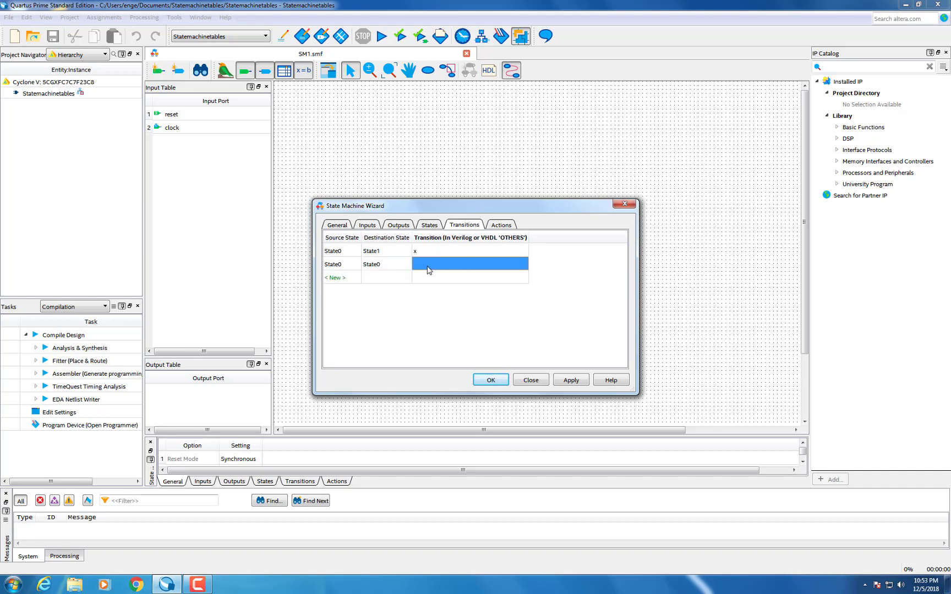
left_click(423, 267)
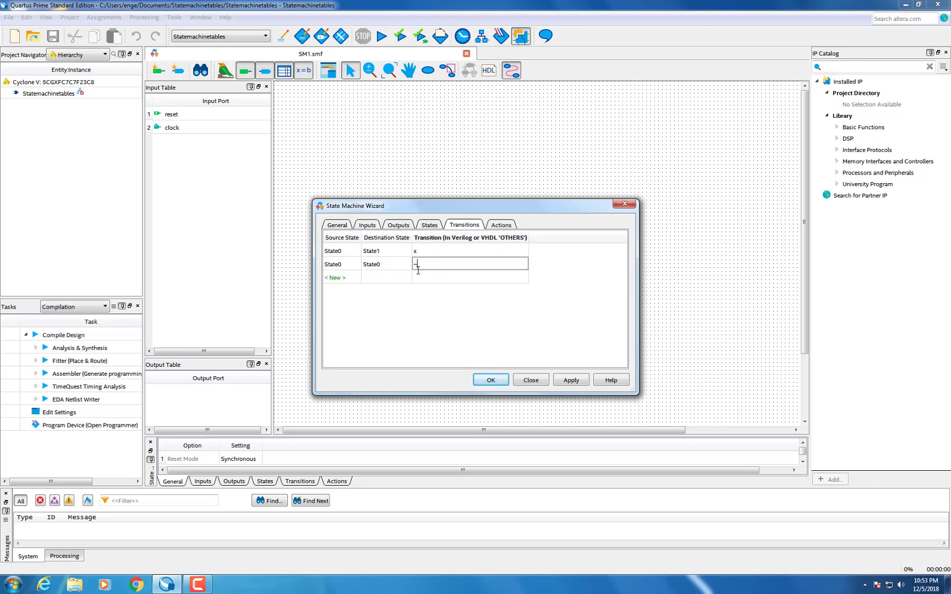
type("~x")
left_click(398, 313)
- Add transition State1→State2 with condition x
left_click(350, 280)
left_click(350, 280)
left_click(354, 277)
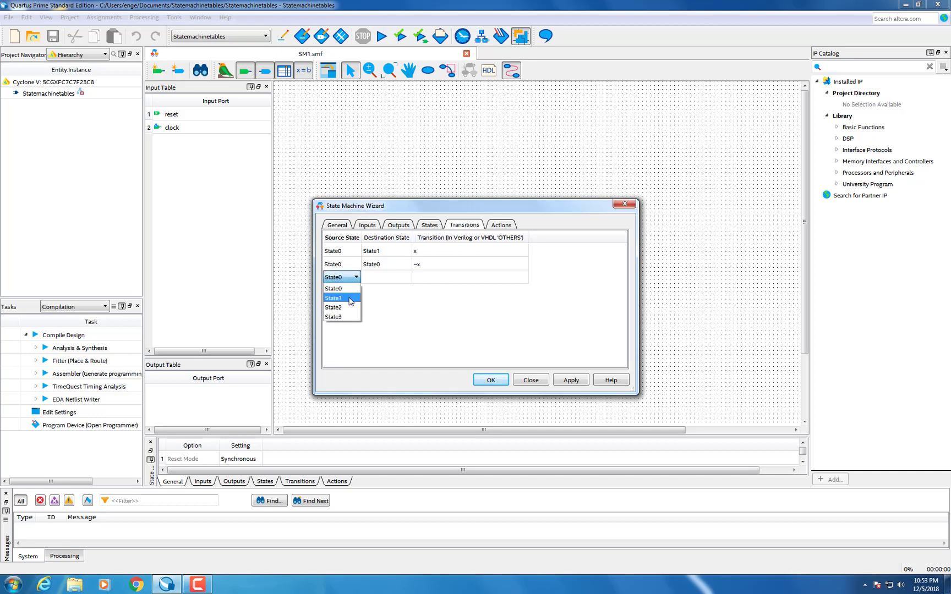
left_click(357, 297)
left_click(381, 278)
left_click(381, 278)
left_click(396, 281)
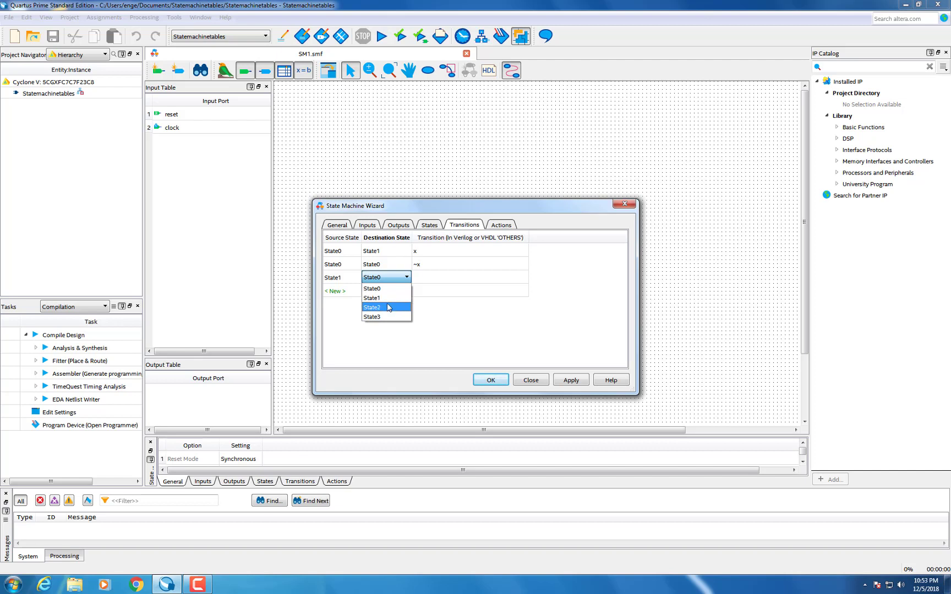
left_click(392, 307)
left_click(419, 278)
left_click(419, 278)
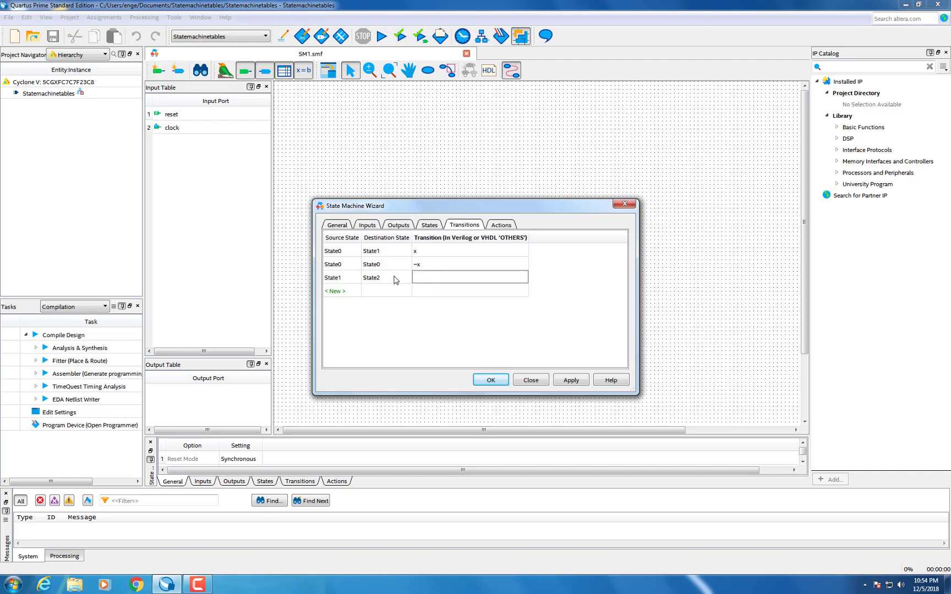
type("x")
- Add transition State1→State0 and begin typing its ~x condition
left_click(353, 292)
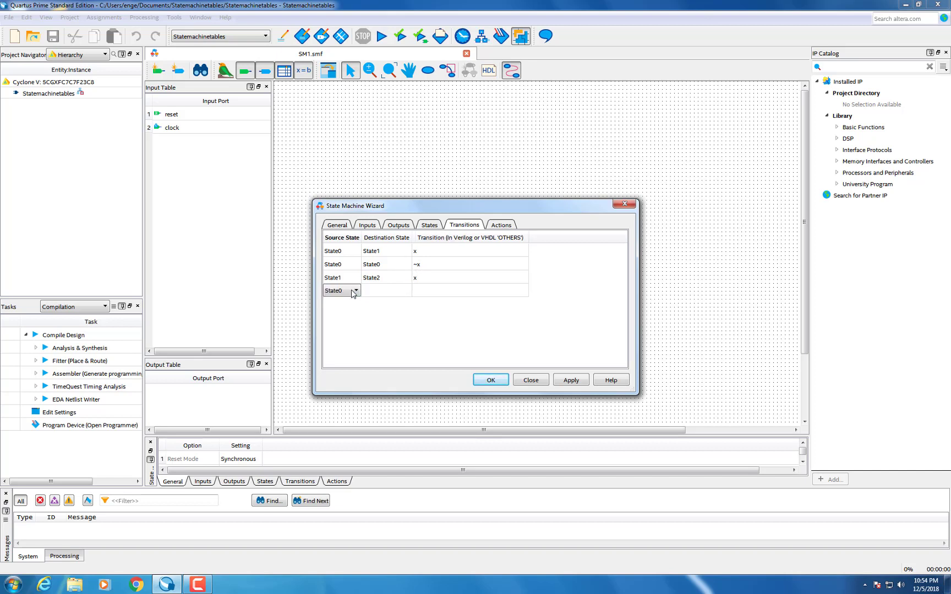
left_click(353, 293)
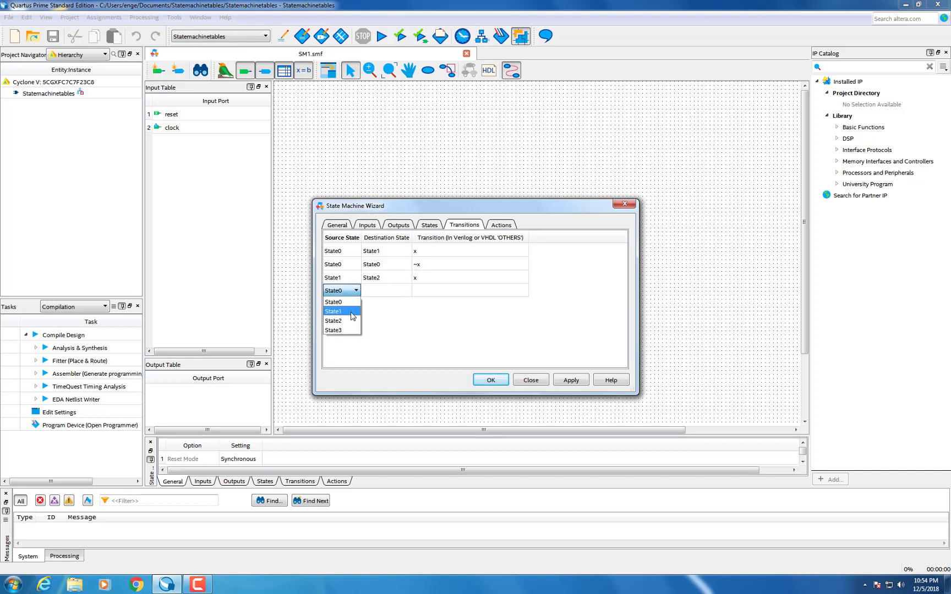
left_click(351, 314)
left_click(380, 296)
left_click(393, 296)
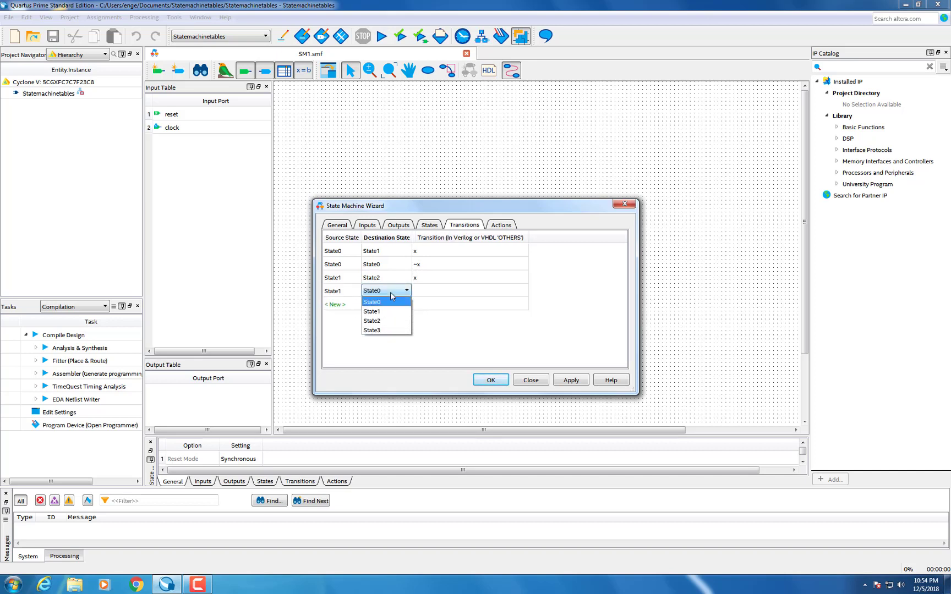
left_click(392, 296)
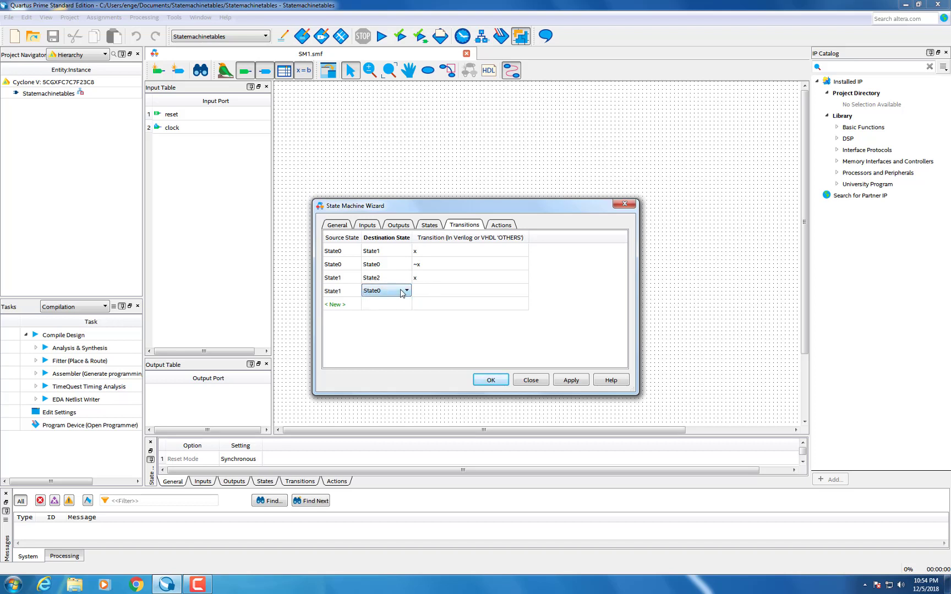
left_click(429, 291)
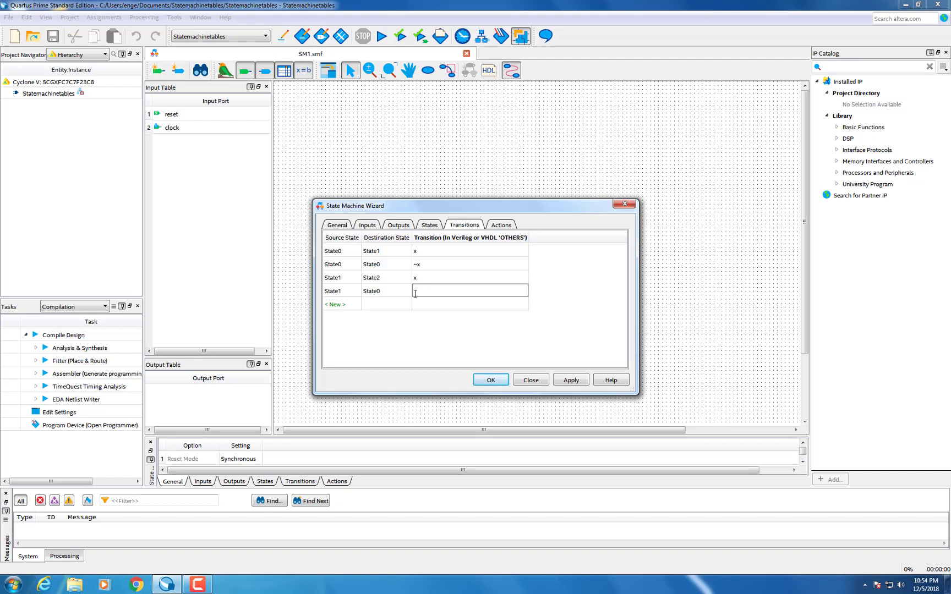
type("~x")
- Add transition State2→State3 with condition x
left_click(335, 304)
left_click(356, 304)
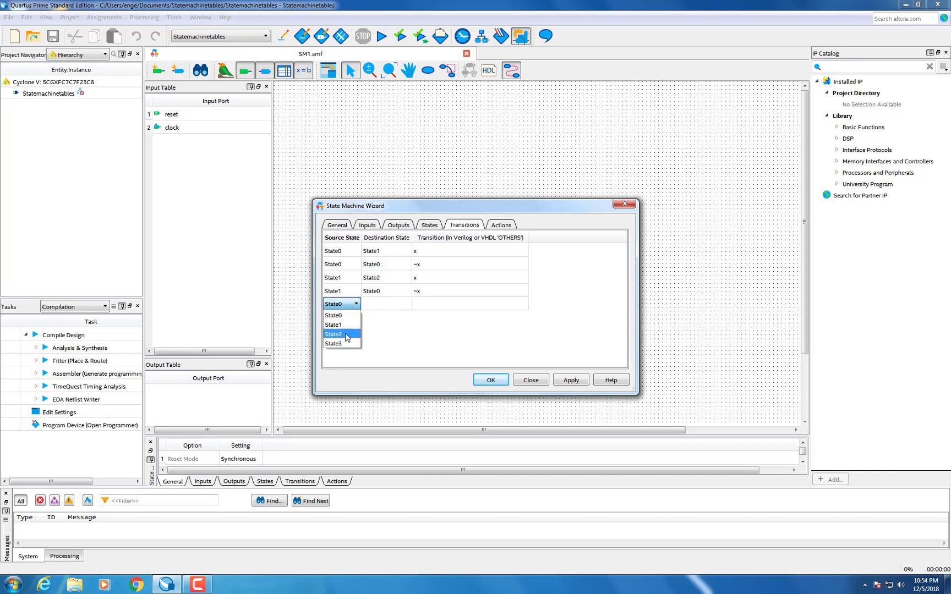
left_click(348, 336)
left_click(397, 304)
left_click(398, 306)
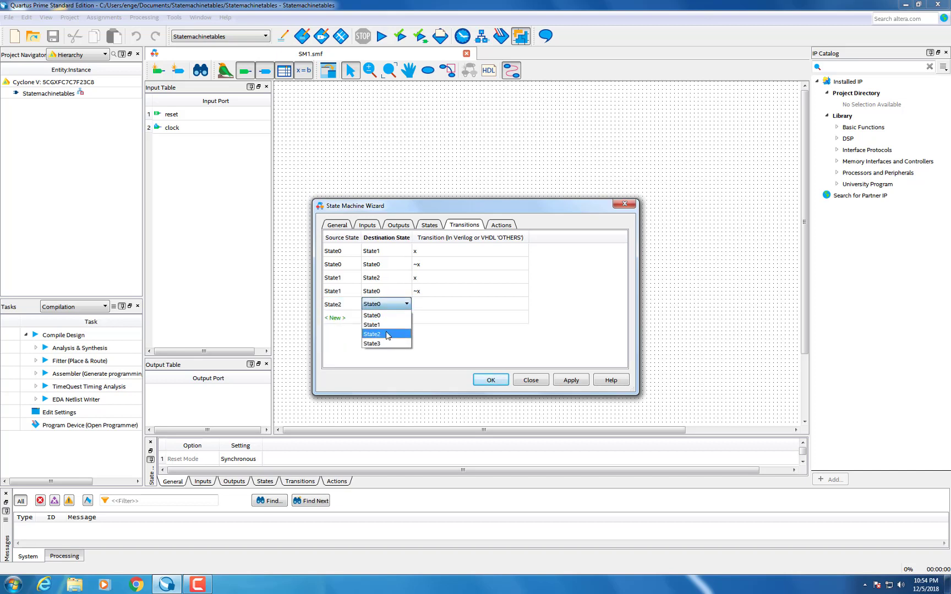
left_click(385, 338)
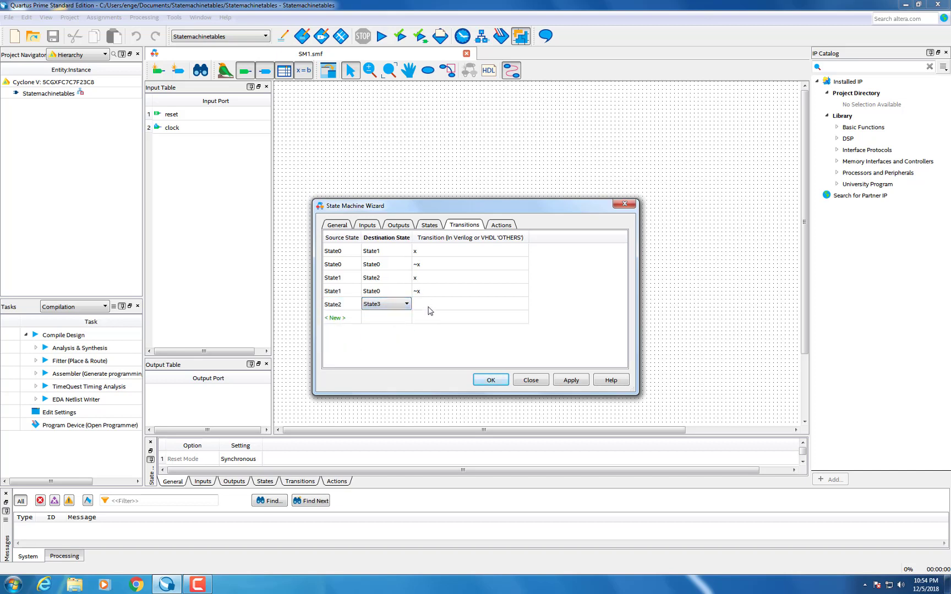
left_click(425, 307)
type("x")
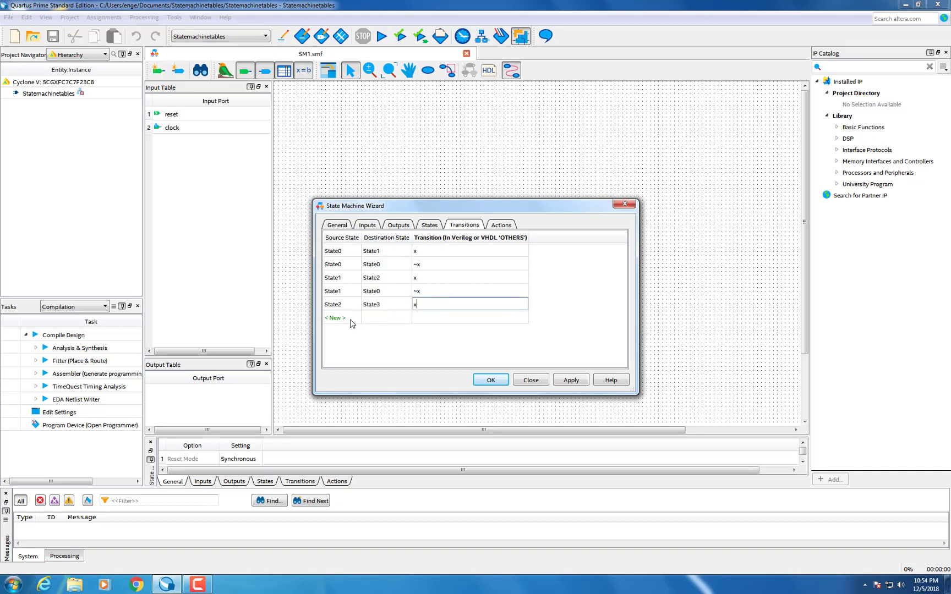
- Add a State2→State0 transition row and start editing its ~x condition
left_click(355, 323)
left_click(356, 319)
left_click(347, 348)
left_click(395, 320)
left_click(396, 318)
left_click(399, 318)
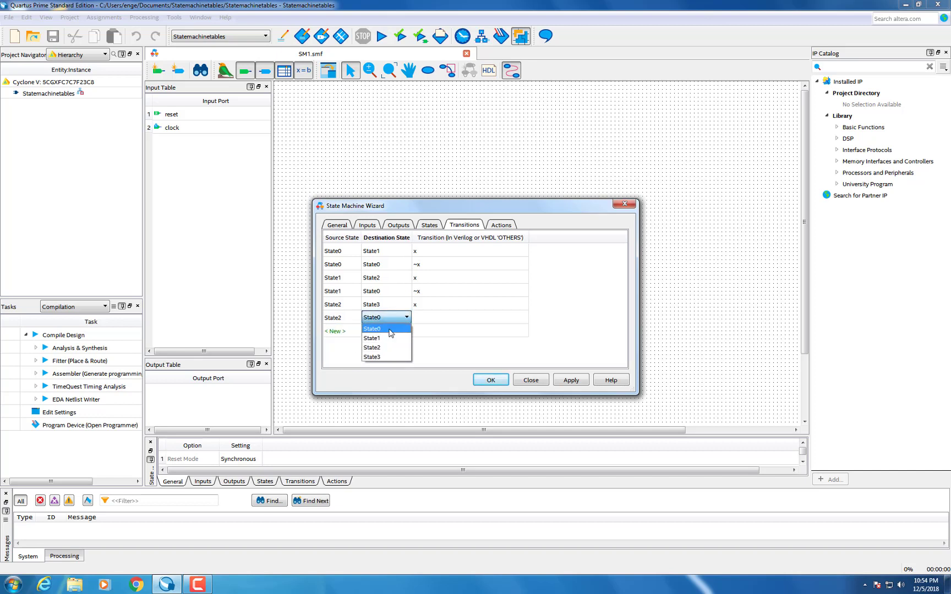
left_click(385, 329)
left_click(425, 323)
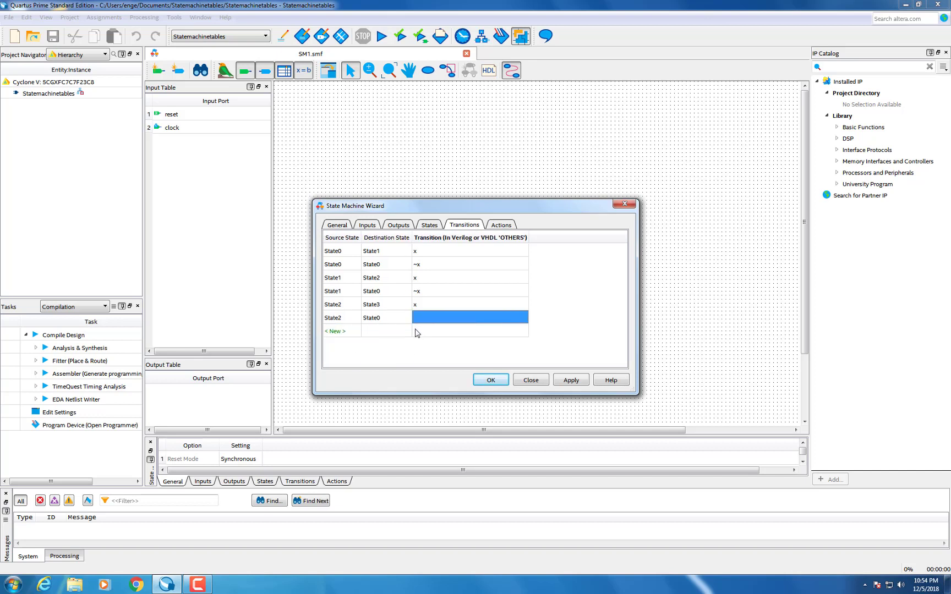
left_click(416, 319)
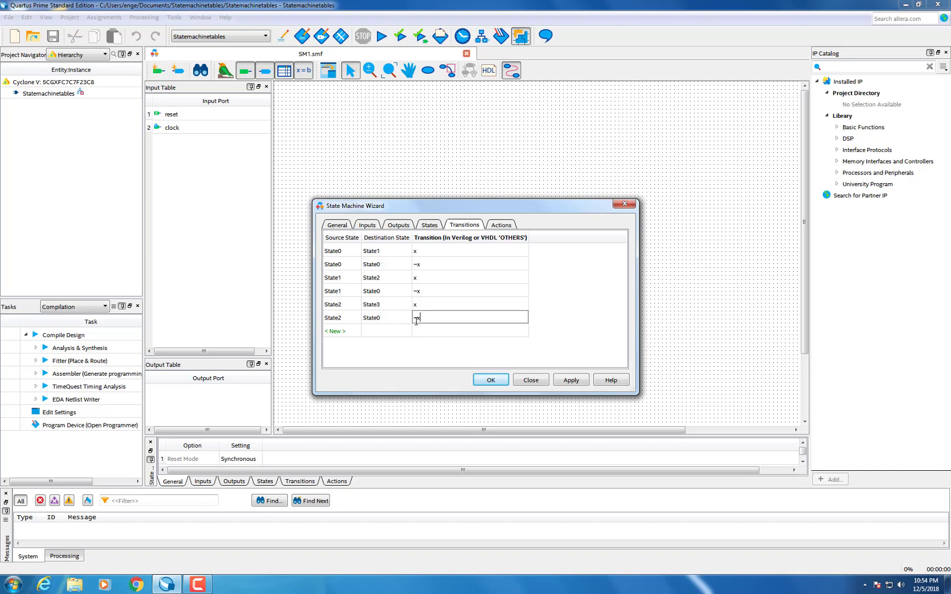
- Add a State3→State3 self-loop transition with condition x
left_click(338, 331)
left_click(355, 331)
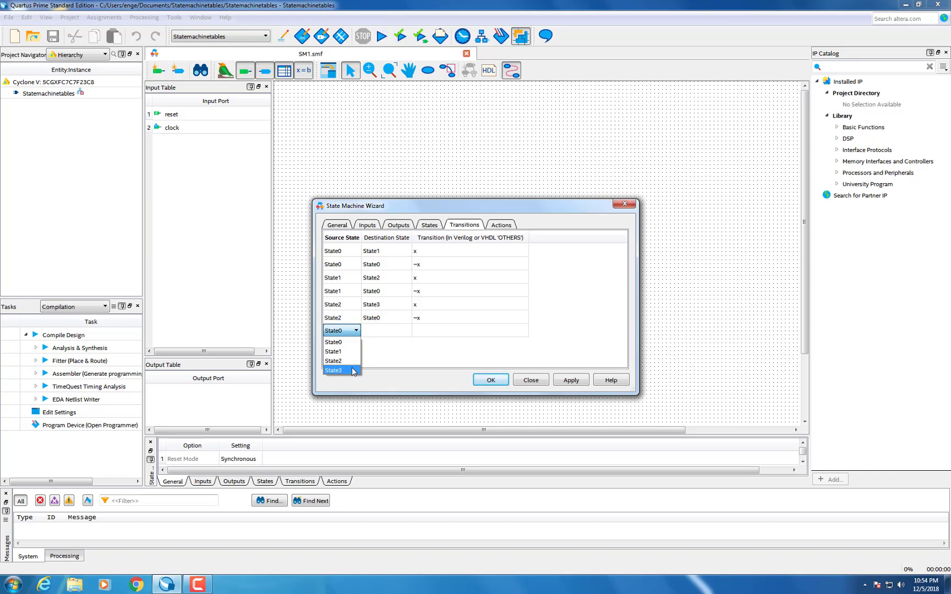
left_click(352, 371)
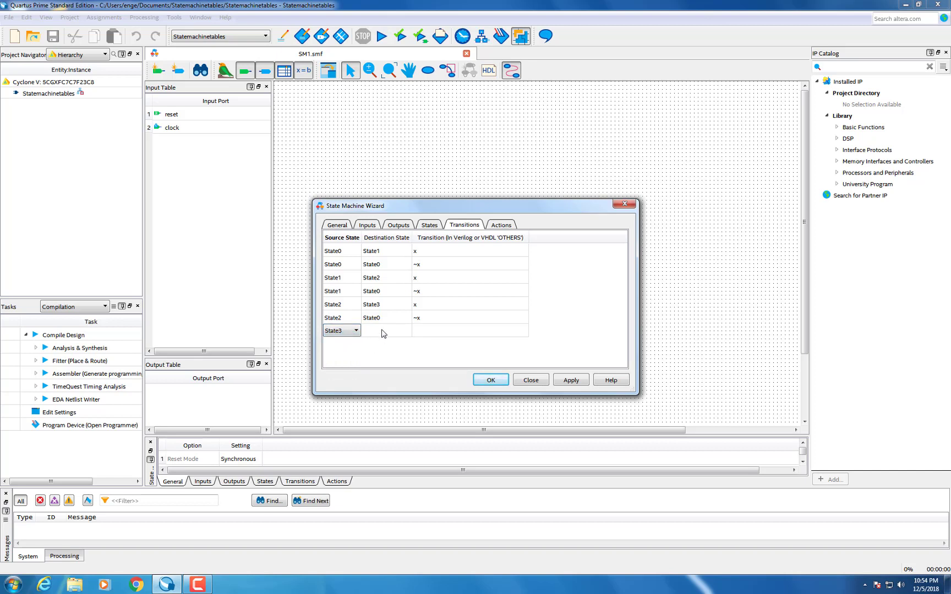
left_click(383, 332)
left_click(383, 332)
left_click(394, 373)
left_click(415, 335)
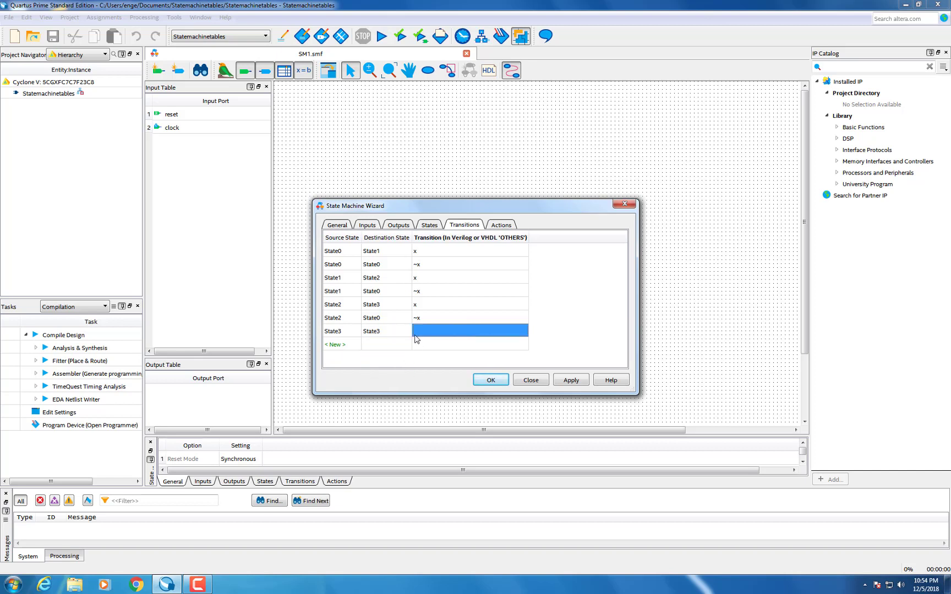
left_click(414, 333)
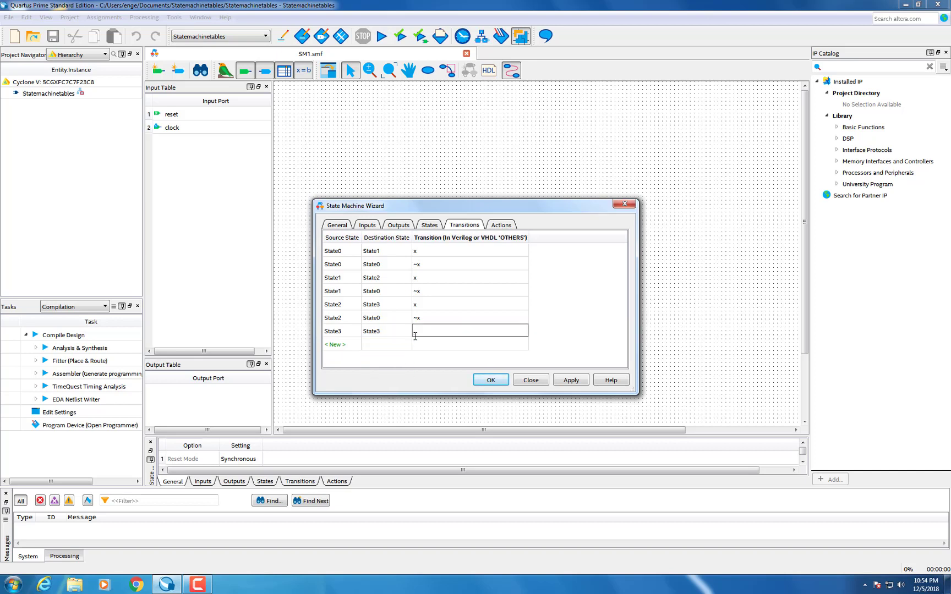
type("x")
- Add a State3→State0 transition row and start editing its condition
left_click(351, 347)
left_click(356, 344)
left_click(355, 384)
left_click(379, 346)
left_click(378, 346)
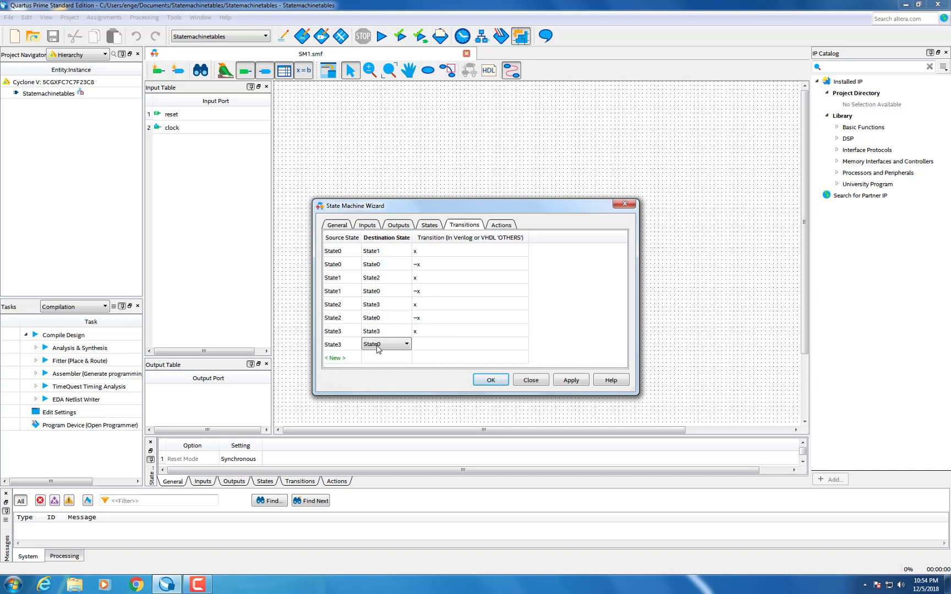
left_click(441, 346)
- Finish the State3→State0 condition ~x, then add action y = 1 in State1 under ~x
type("~x")
left_click(505, 229)
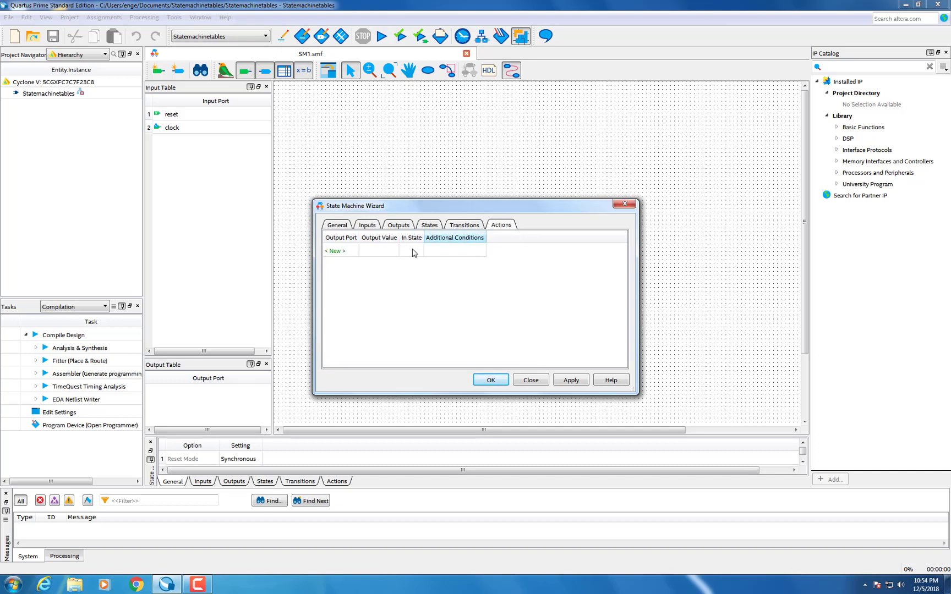
left_click(339, 251)
left_click(350, 254)
left_click(380, 252)
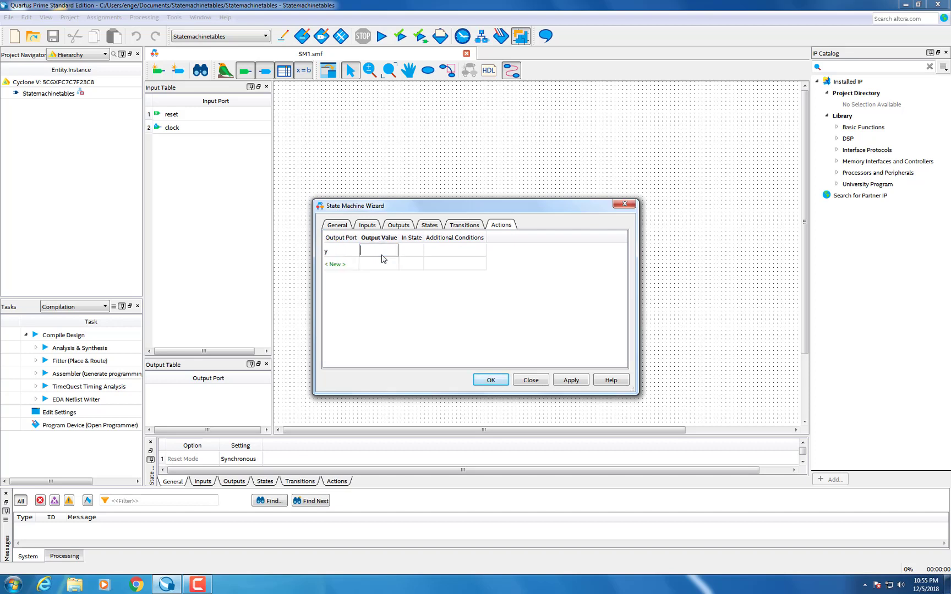
type("1")
left_click(410, 252)
left_click(419, 251)
left_click(415, 269)
left_click(432, 252)
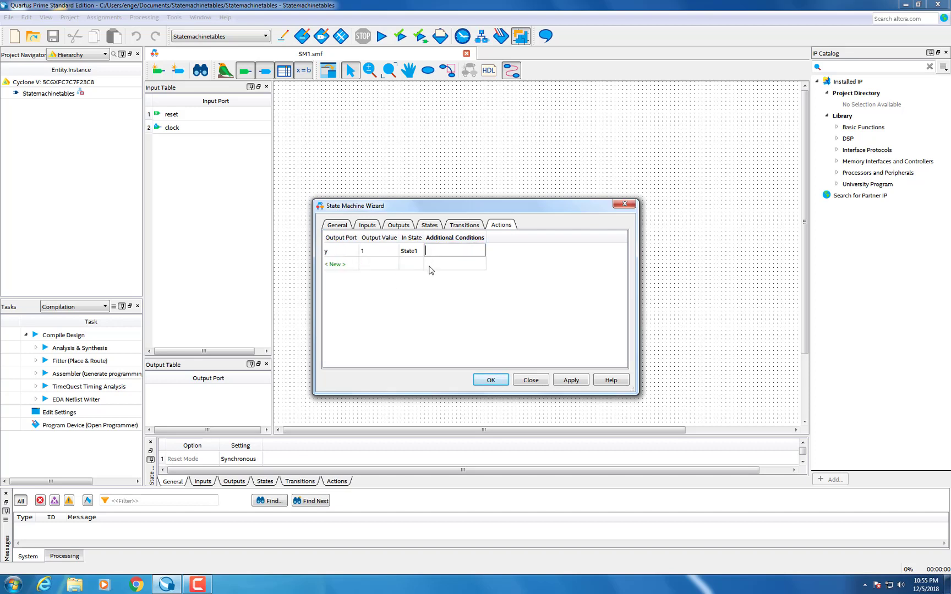
type("~x")
- Add a second action setting y = 1 in State2 under ~x
left_click(343, 264)
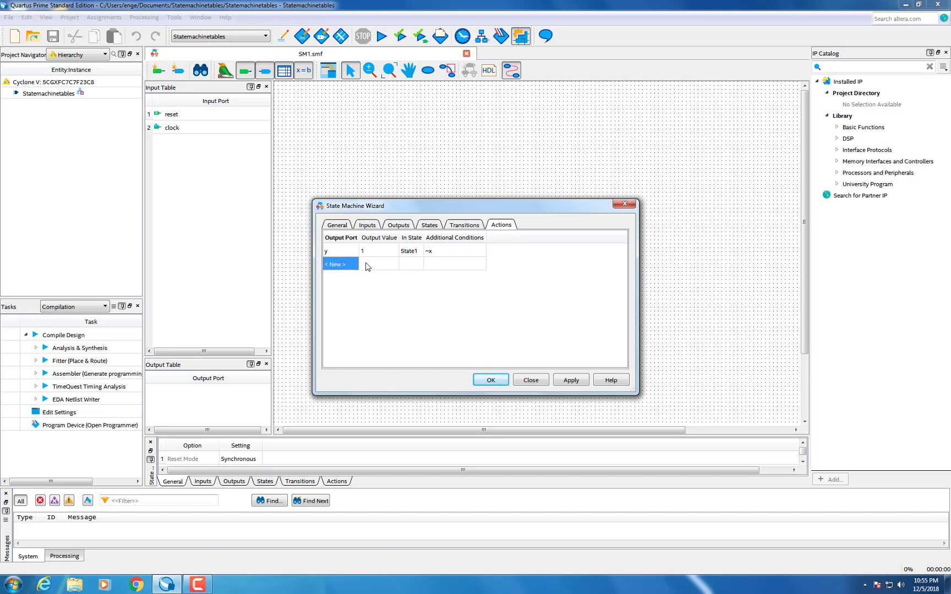
left_click(382, 264)
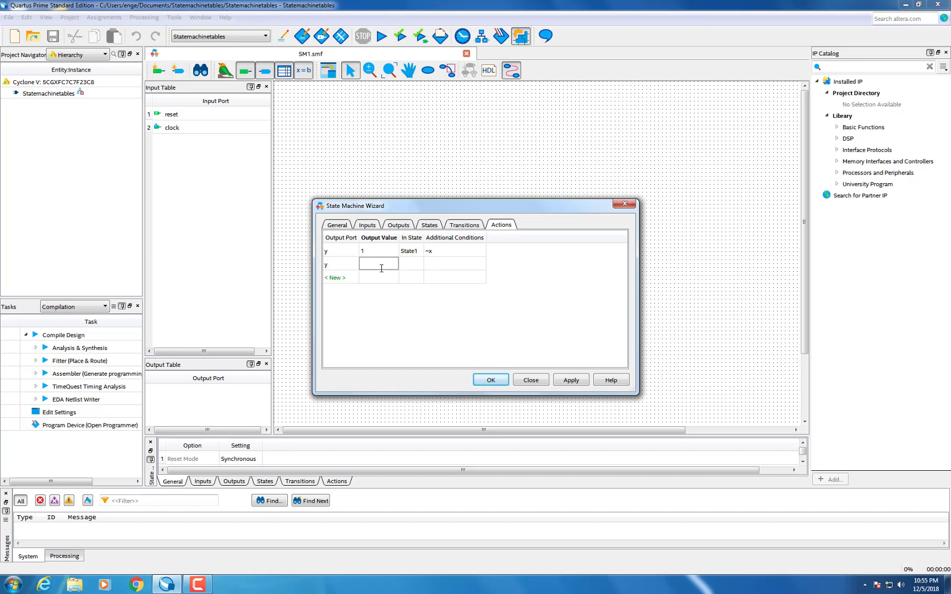
type("1")
left_click(414, 265)
left_click(417, 265)
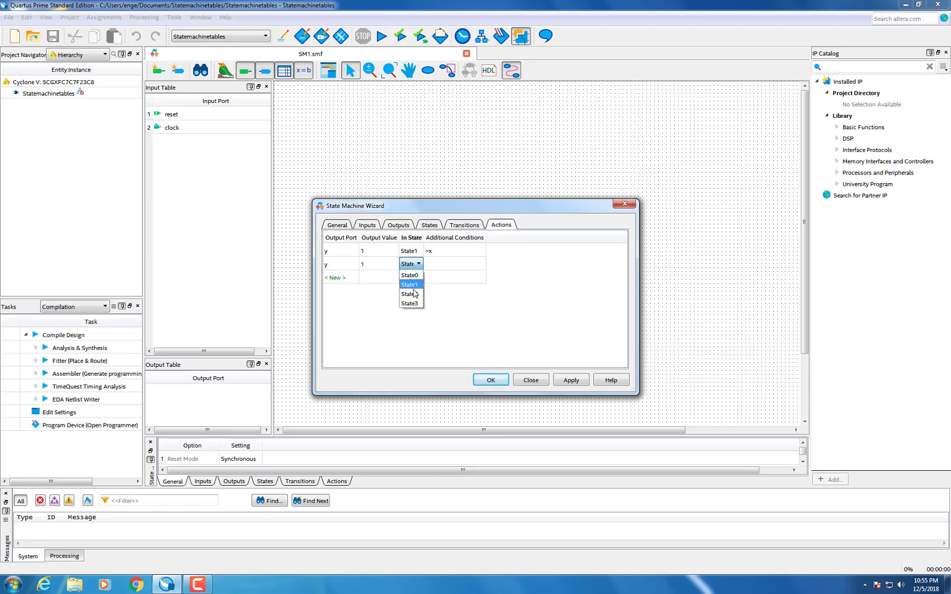
left_click(414, 294)
left_click(431, 265)
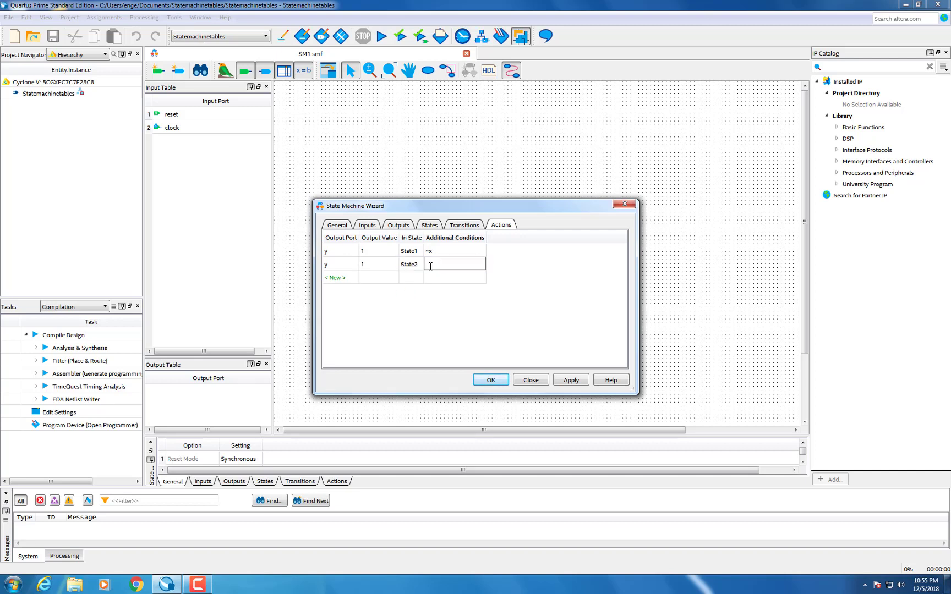
type("~x")
- Add a third y action applying in State3 and start editing its condition
left_click(353, 278)
left_click(367, 278)
left_click(388, 279)
left_click(414, 281)
left_click(418, 278)
left_click(412, 318)
left_click(434, 281)
- Give the State3 action condition ~x, apply to draw the diagram, and close the wizard
type("~x")
left_click(571, 380)
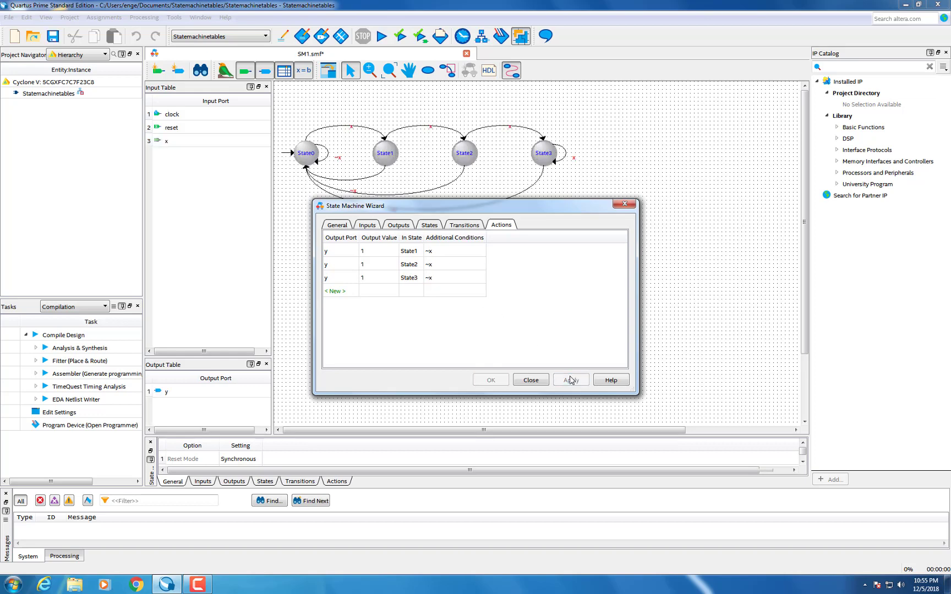
left_click_drag(497, 209, 513, 241)
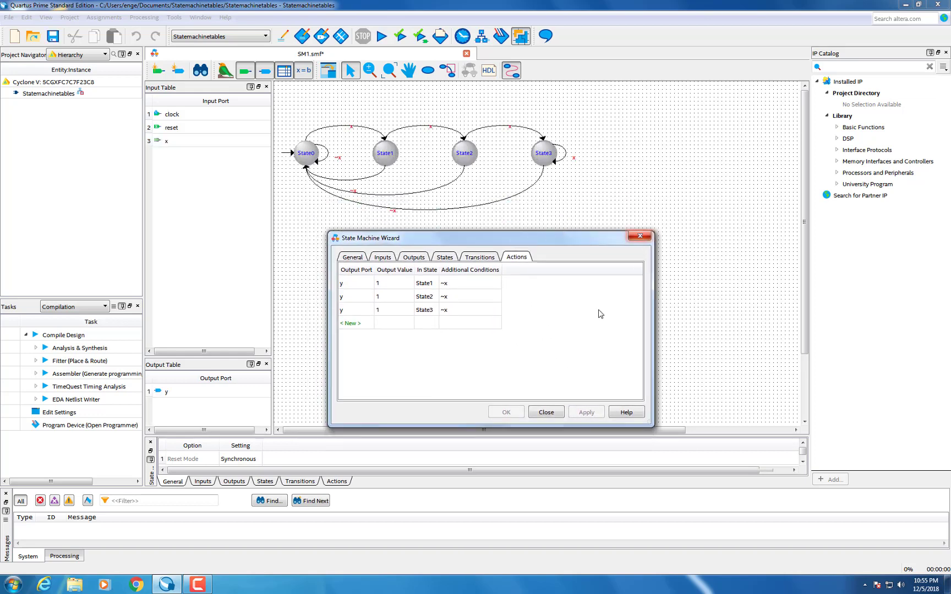
left_click(640, 236)
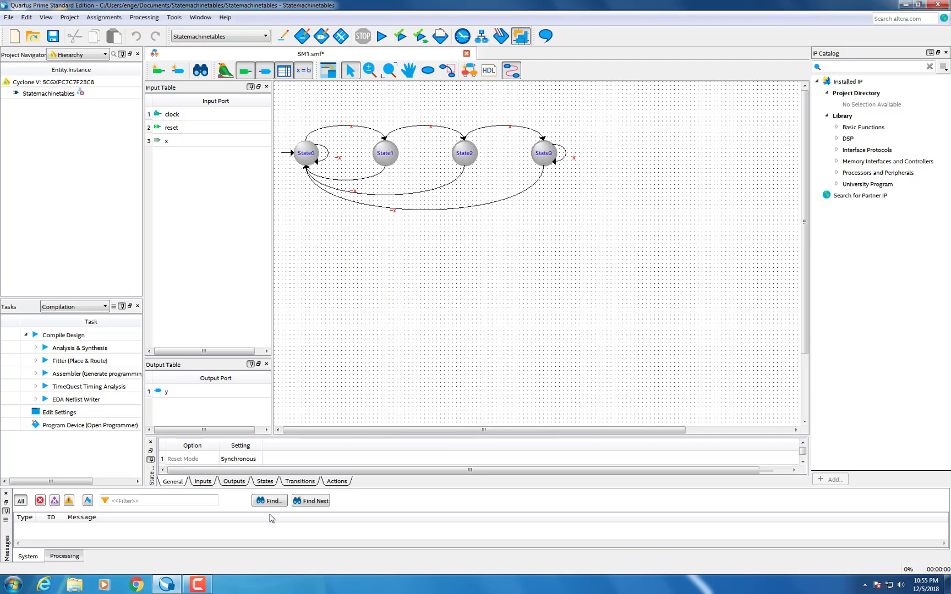
left_click(199, 584)
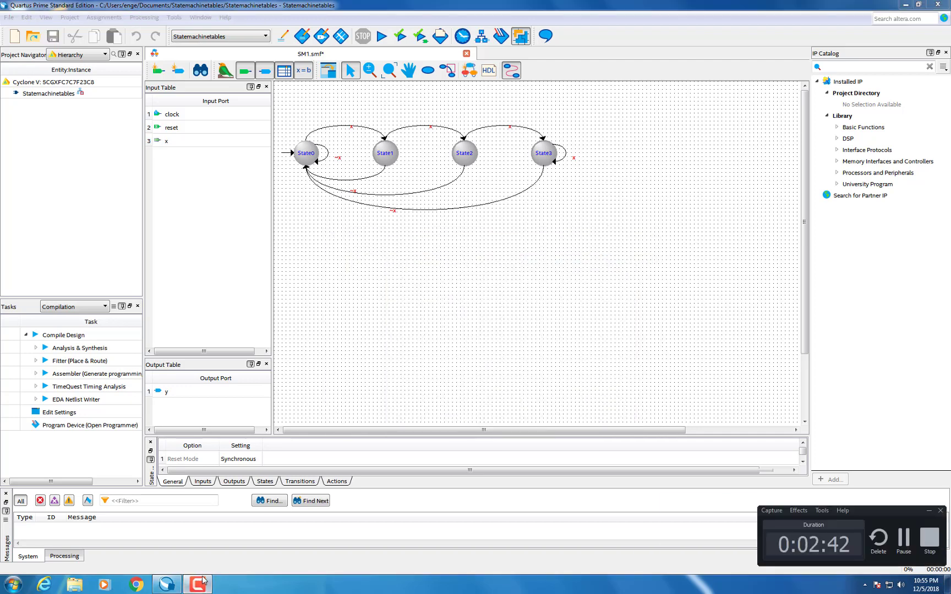
- Save as Statemachinetables, attempt Verilog HDL generation, and dismiss the resulting failure message
left_click(912, 547)
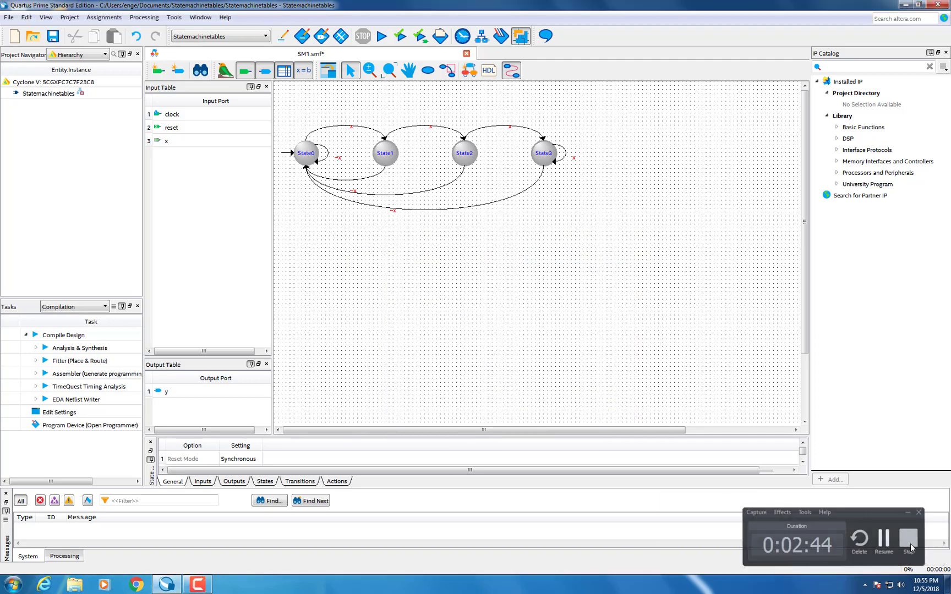
left_click(487, 72)
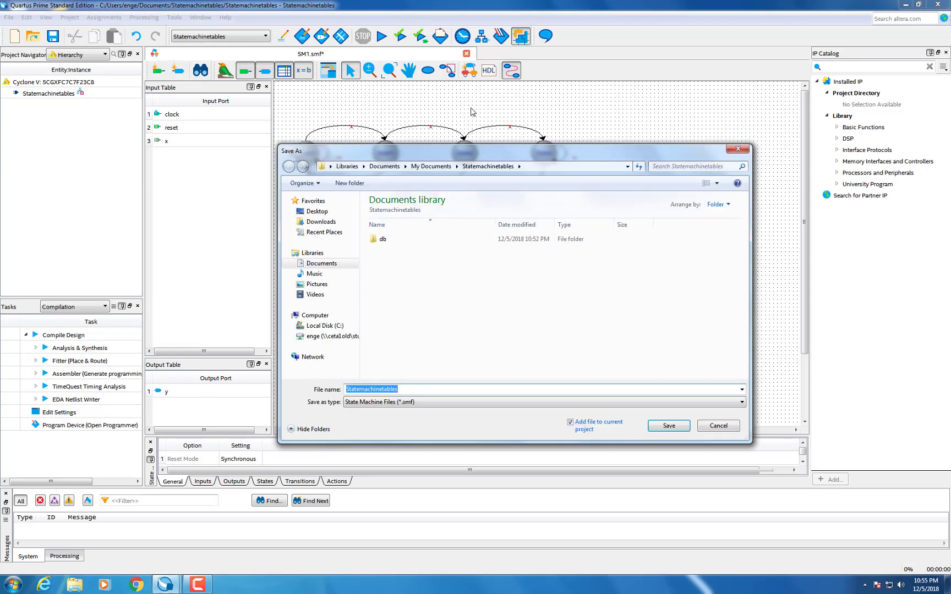
left_click(664, 430)
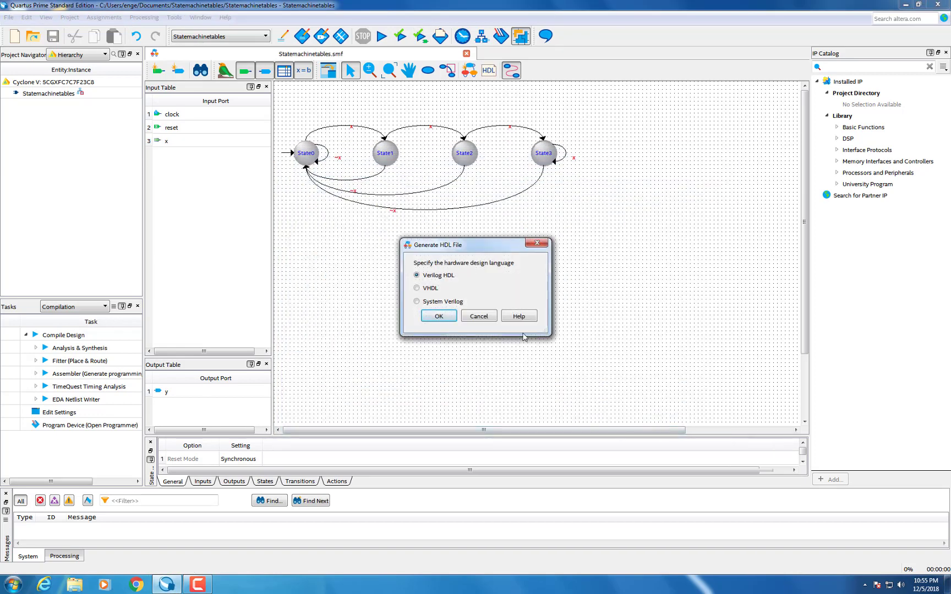
left_click(438, 315)
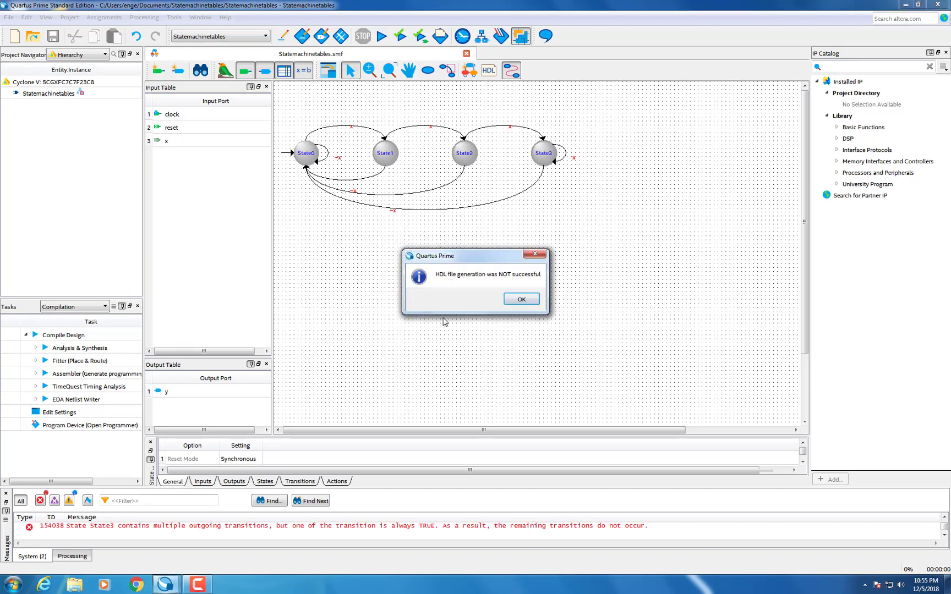
left_click(527, 302)
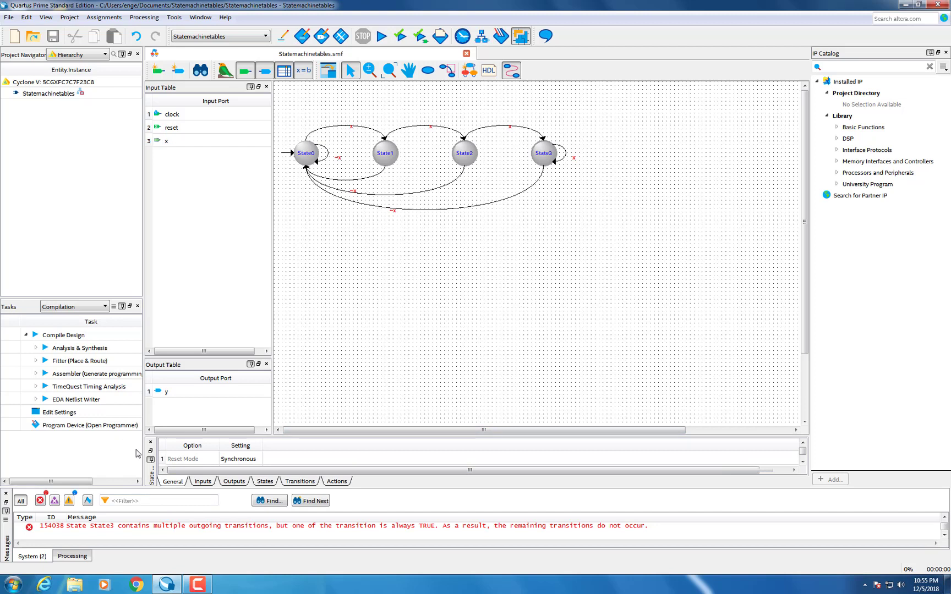
- Change the State3 to State0 transition condition to ~x and close the state machine wizard
left_click(198, 585)
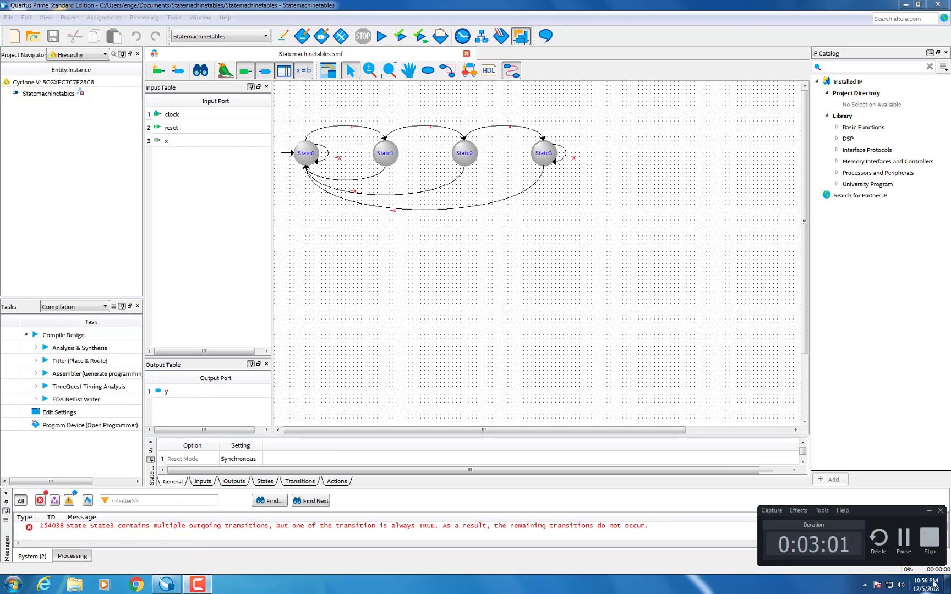
double_click(430, 209)
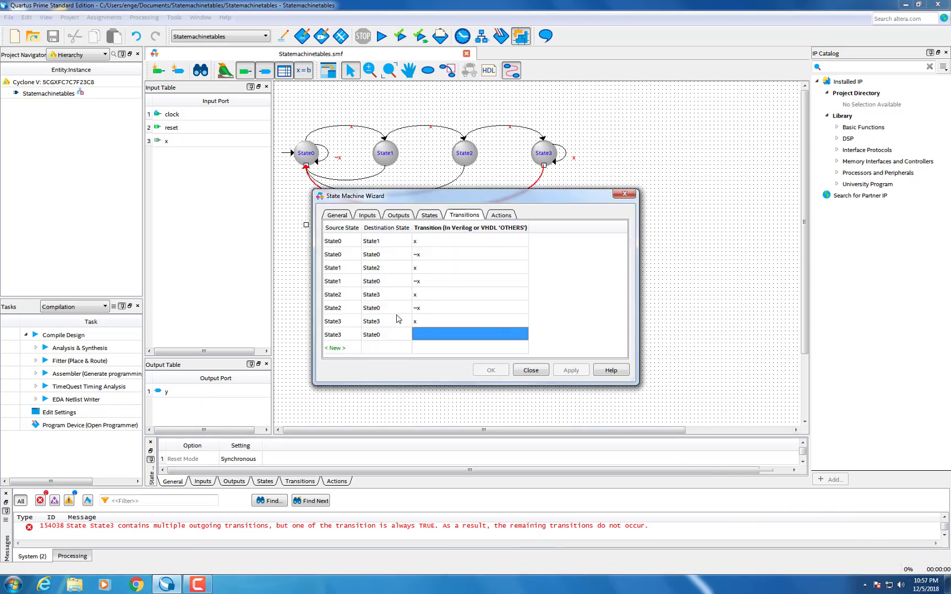
left_click(425, 337)
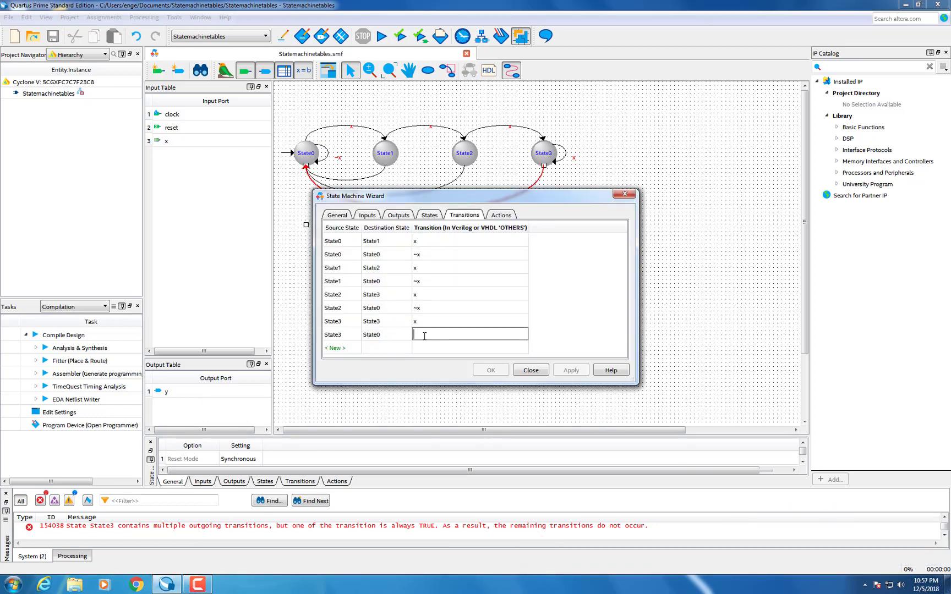
type("~x")
left_click(562, 373)
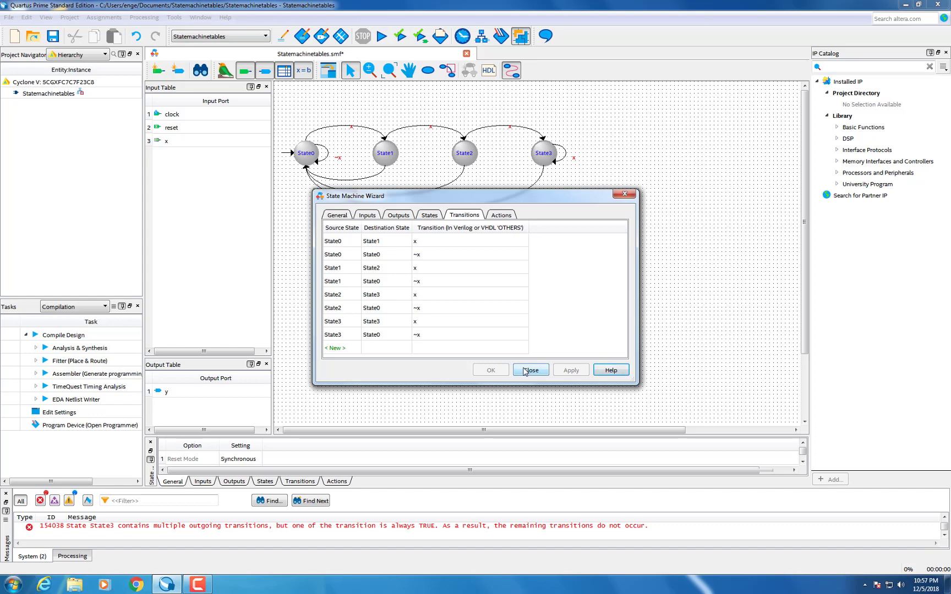
left_click(526, 371)
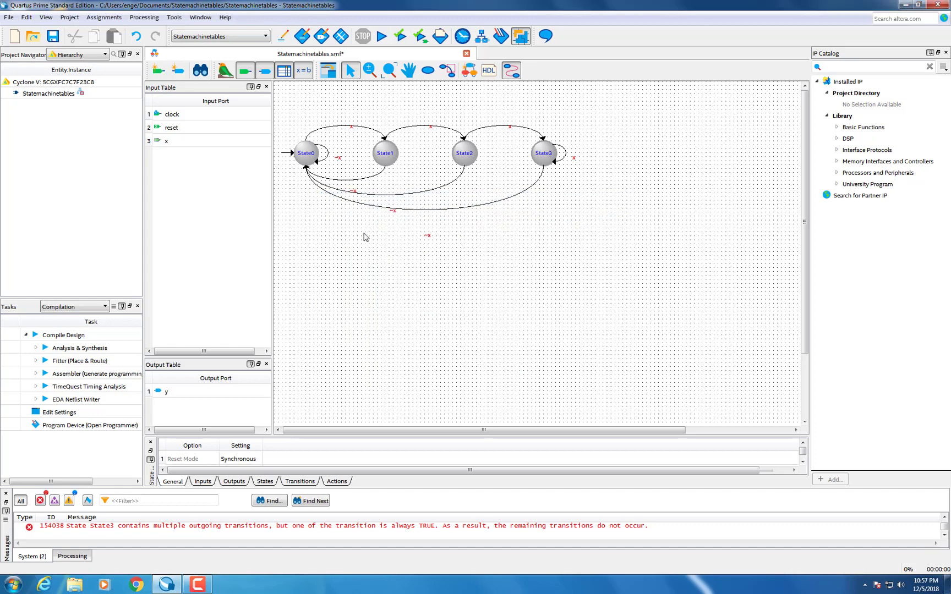
- Save the diagram and generate Statemachinetables.vhd as VHDL, then close the generated file
left_click(488, 71)
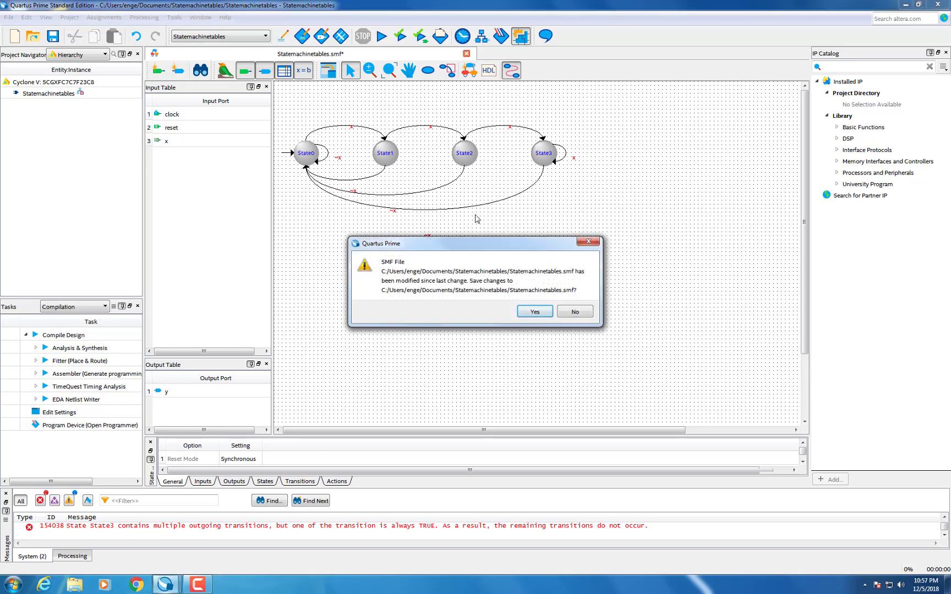
left_click(532, 311)
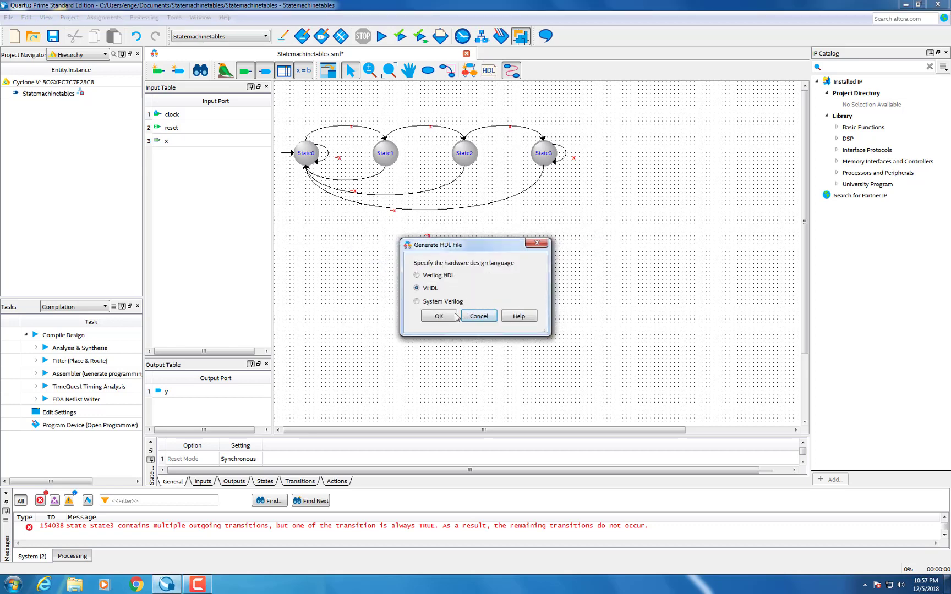
left_click(454, 318)
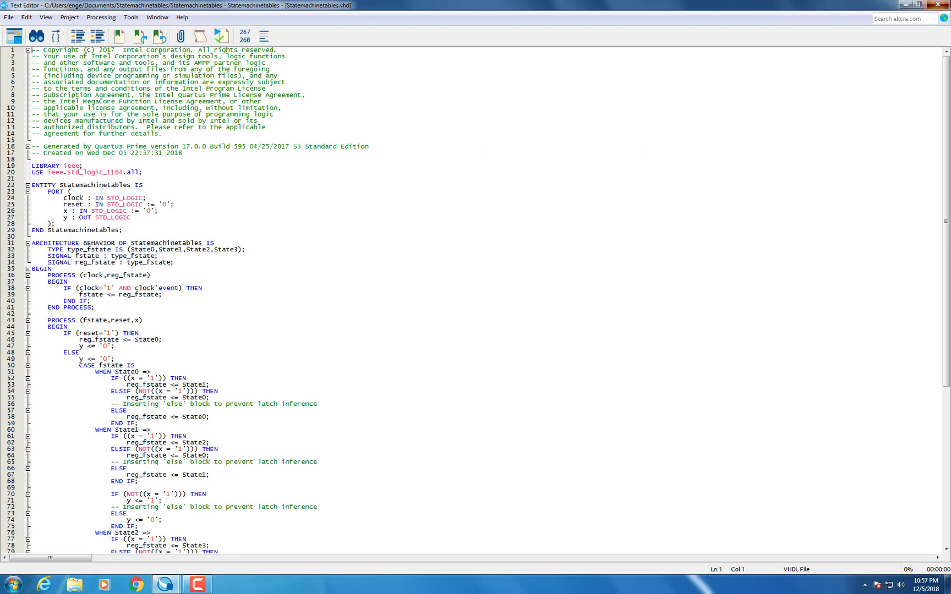
left_click(938, 4)
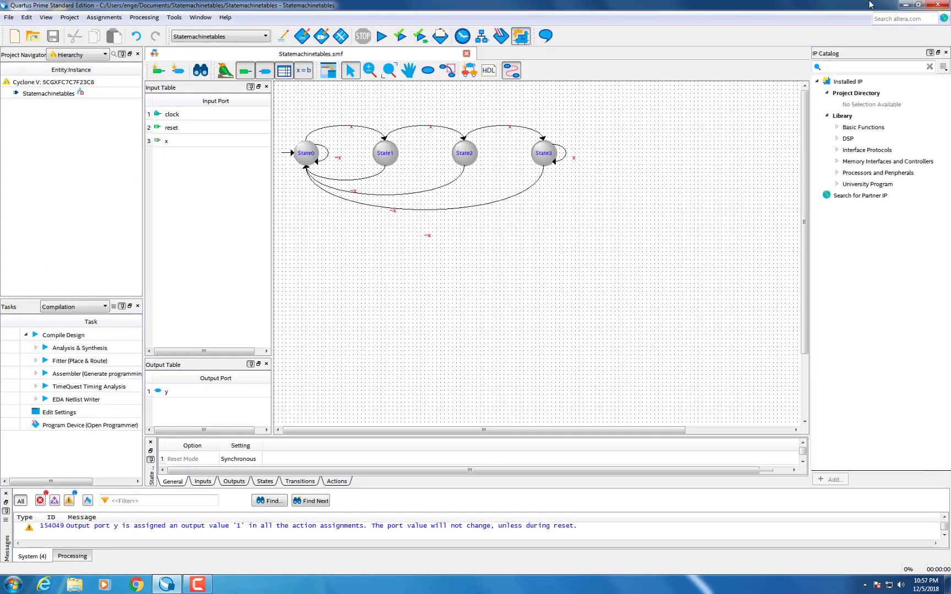
- Minimize Quartus, search the Start menu for 'model', and launch ModelSim - Intel FPGA Edition
left_click(903, 6)
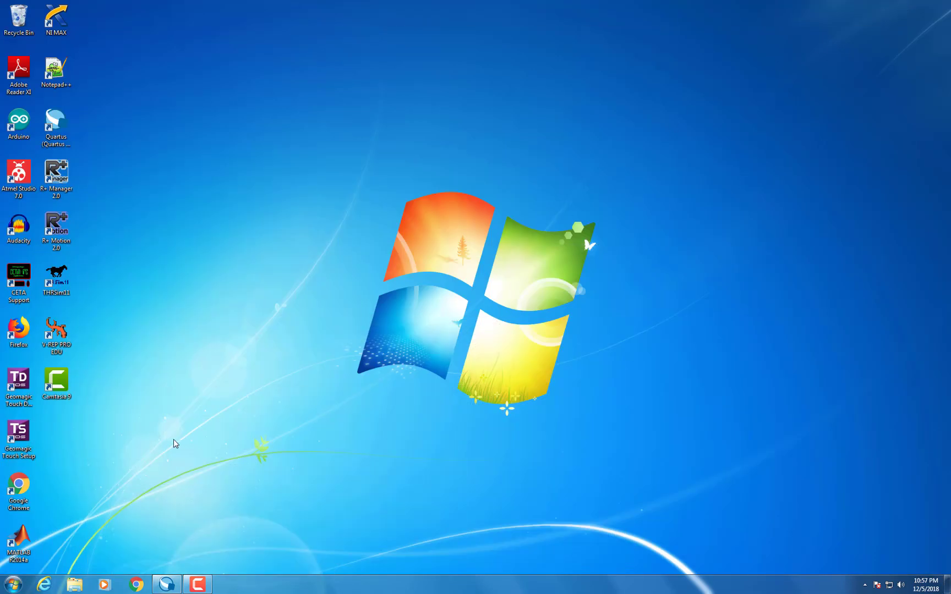
left_click(198, 585)
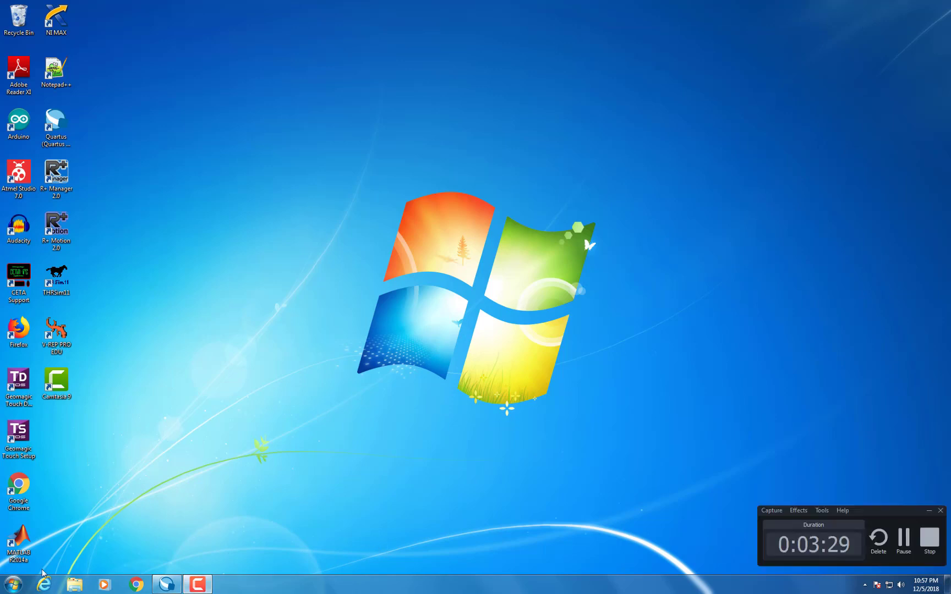
left_click(13, 583)
left_click(74, 560)
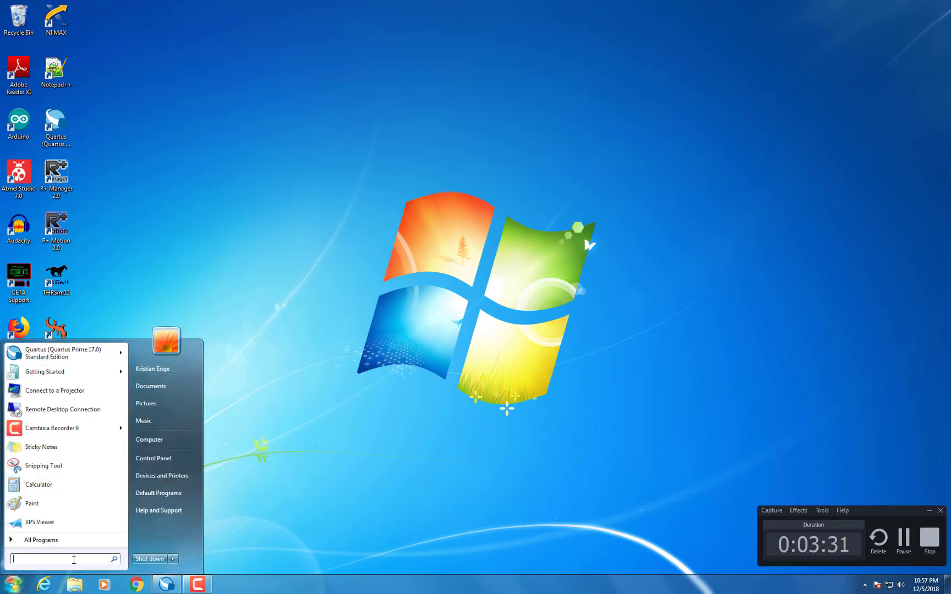
type("model")
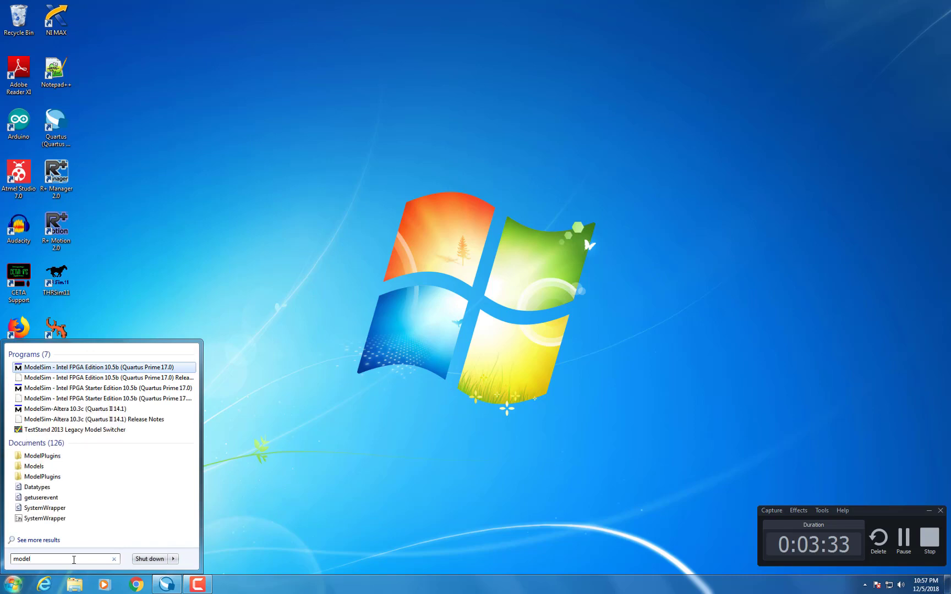
left_click(138, 367)
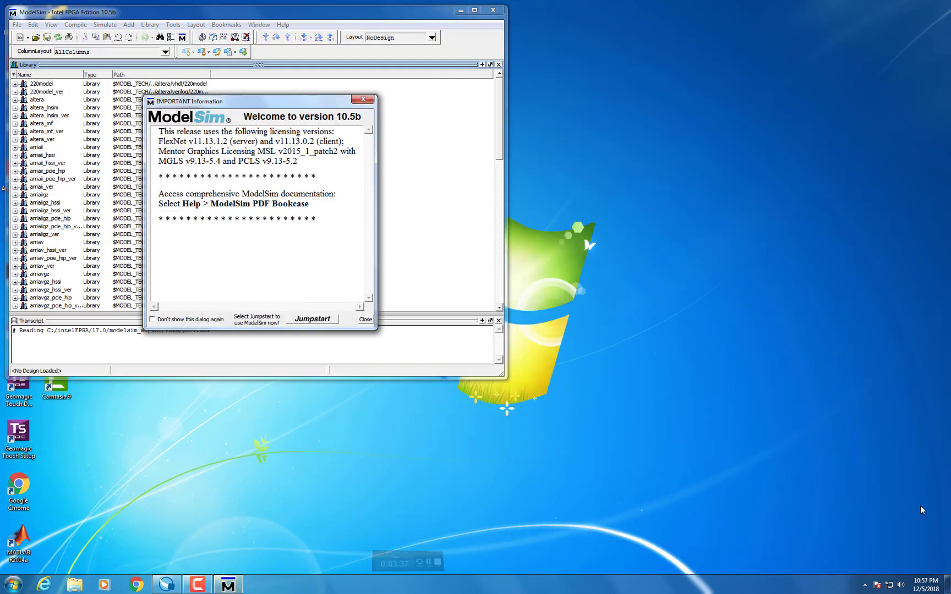
- Dismiss the welcome message, maximize ModelSim, and begin a new project via File > New > Project
left_click(363, 99)
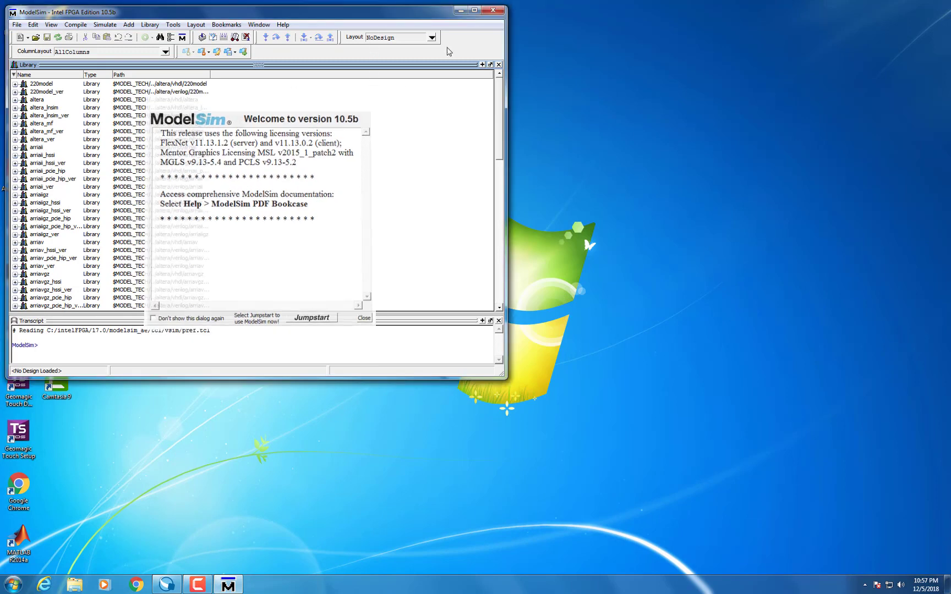
left_click(474, 10)
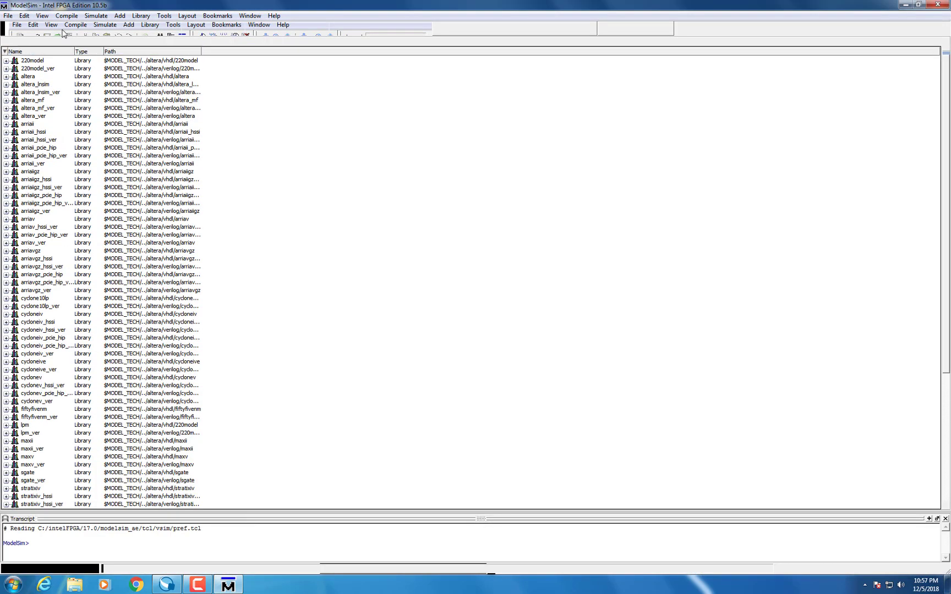
left_click(8, 15)
left_click(67, 15)
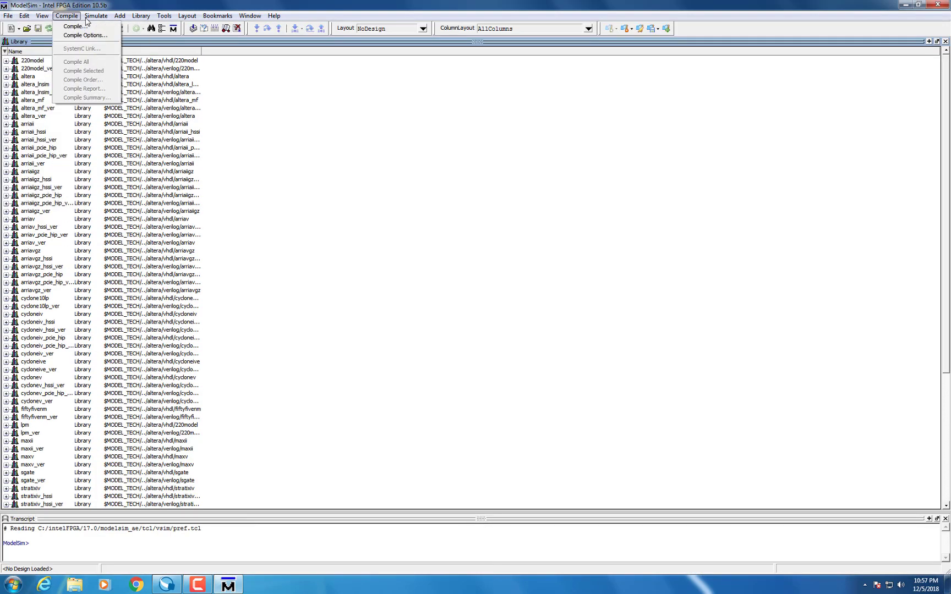
mouse_move(8, 17)
mouse_move(52, 27)
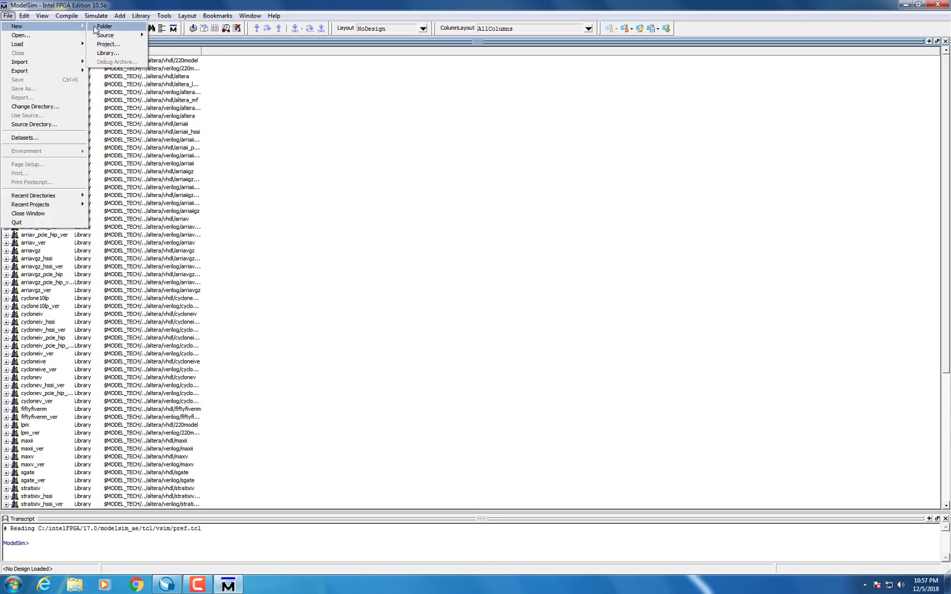
left_click(108, 45)
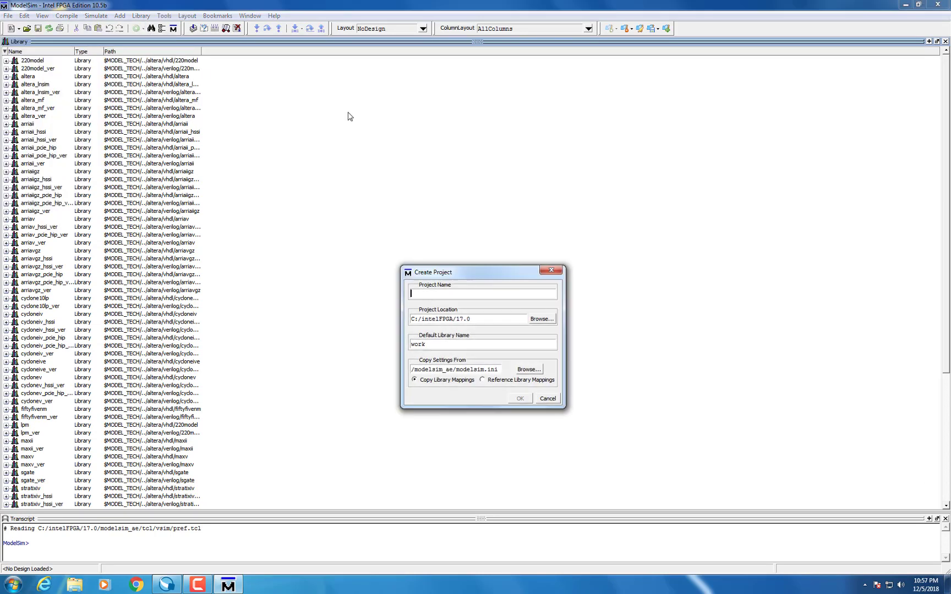
- Set the project location to Documents\Statemachinetables, name it Statemachinetables, and create it
left_click(542, 320)
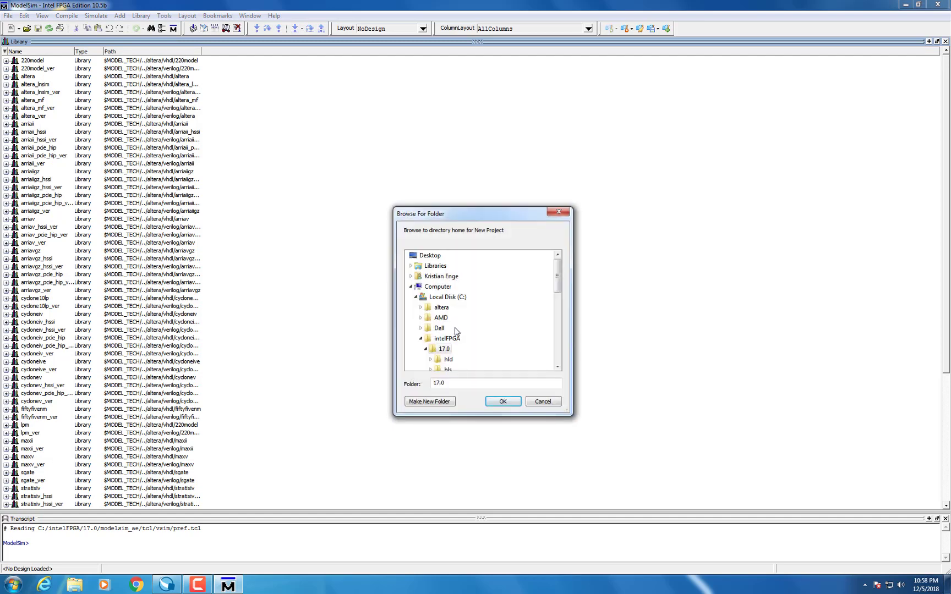
left_click_drag(557, 275, 557, 279)
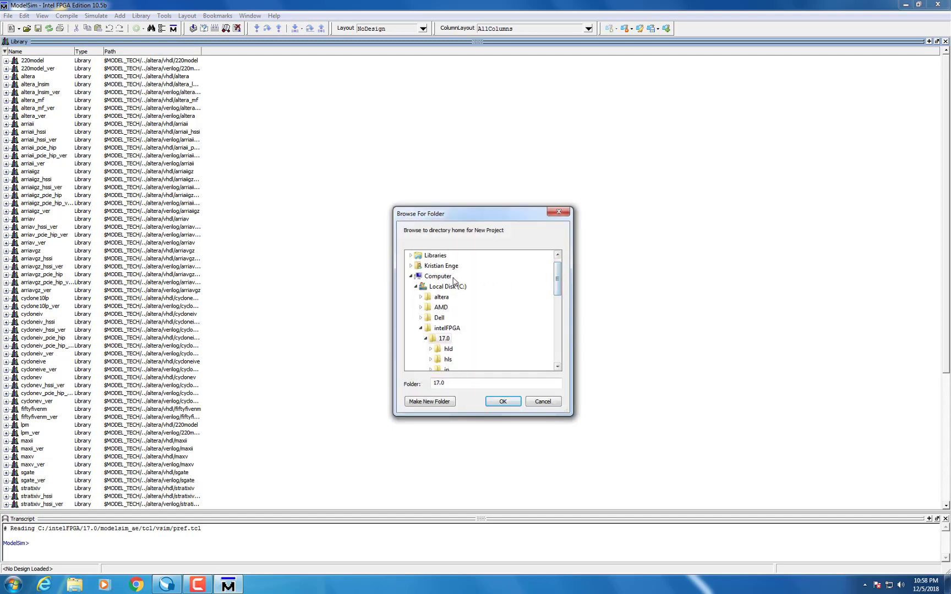
left_click(411, 256)
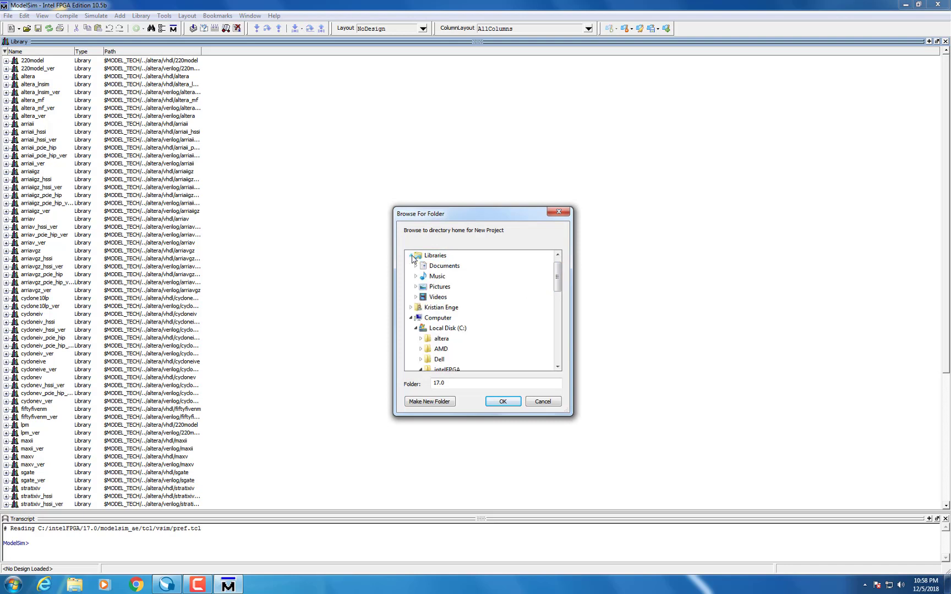
left_click(445, 267)
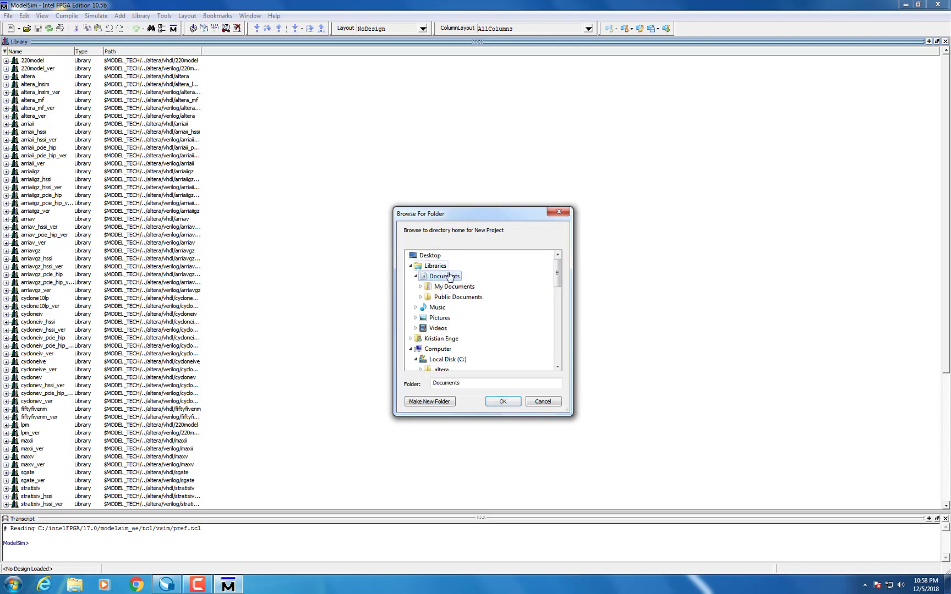
left_click(421, 286)
left_click(461, 307)
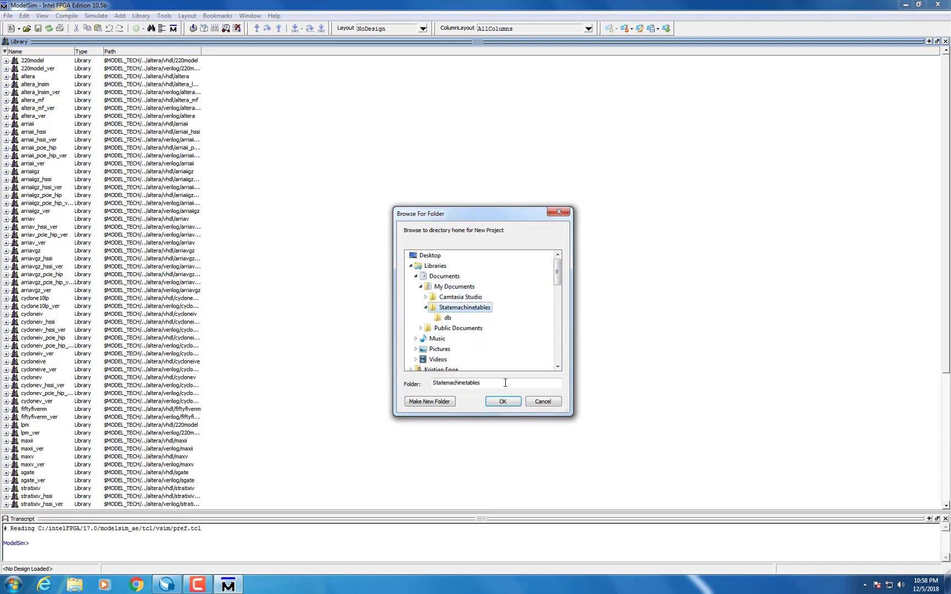
left_click(503, 402)
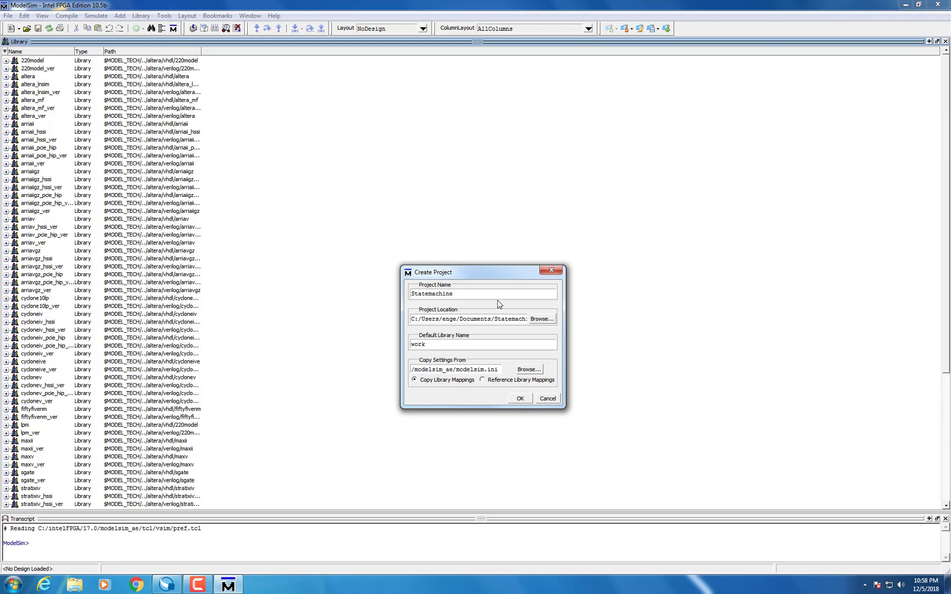
type("s")
left_click(520, 400)
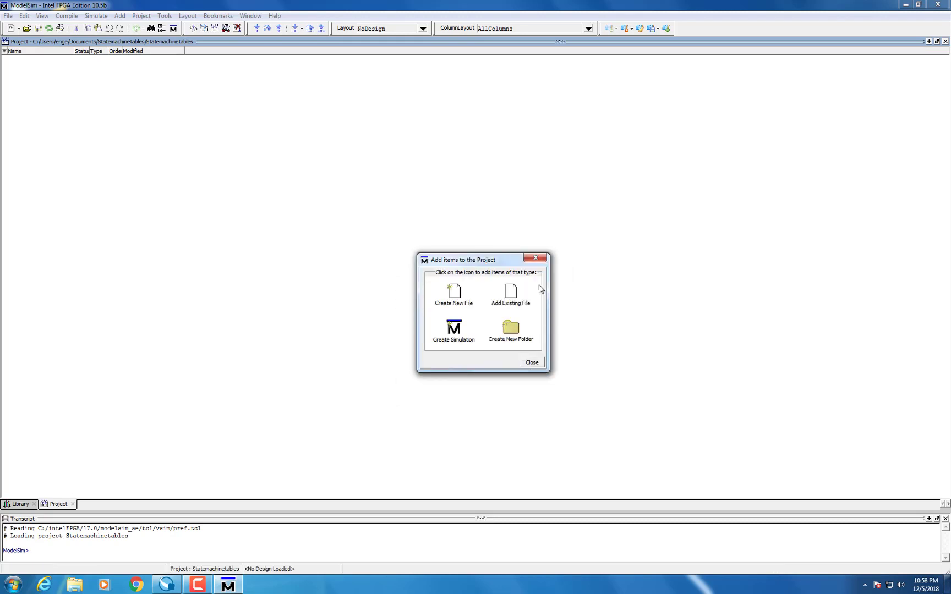
- Add the existing Statemachinetables VHDL file to the project and compile it
left_click(507, 297)
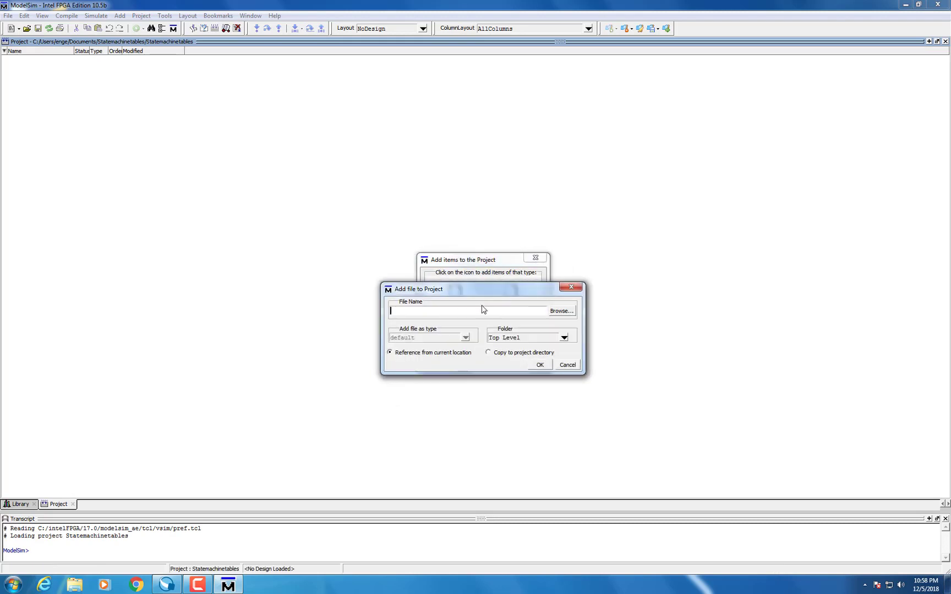
left_click(561, 311)
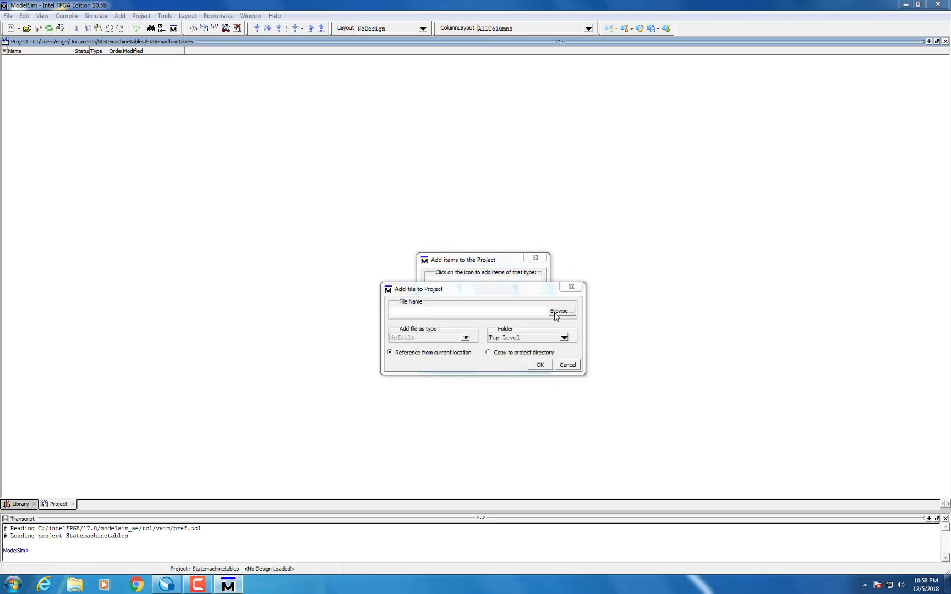
left_click(466, 366)
double_click(465, 366)
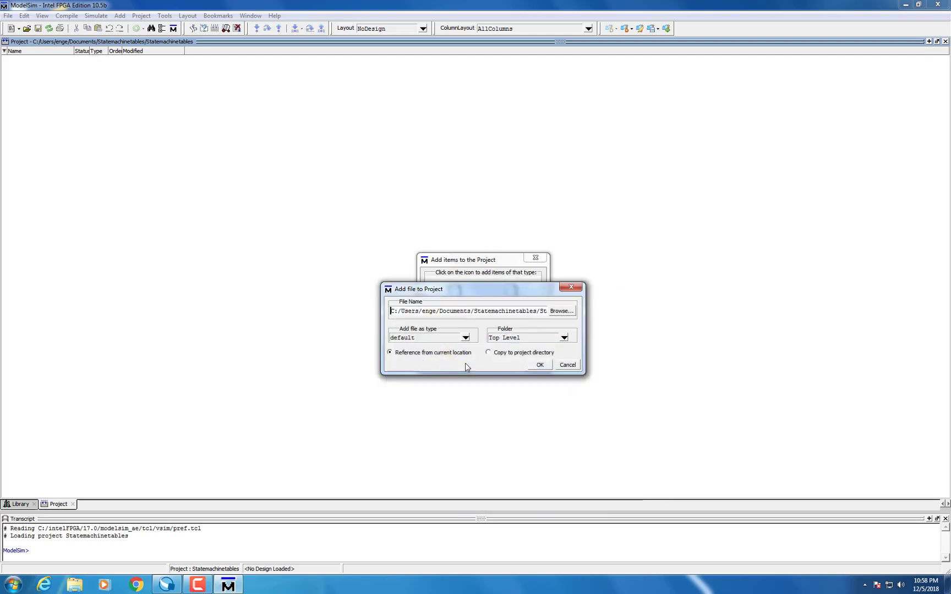
left_click(540, 365)
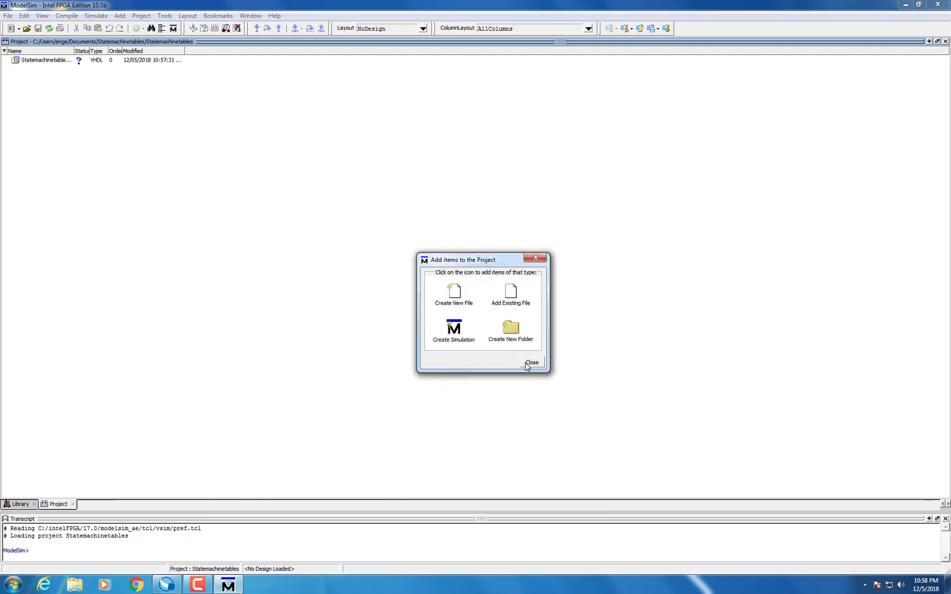
left_click(530, 363)
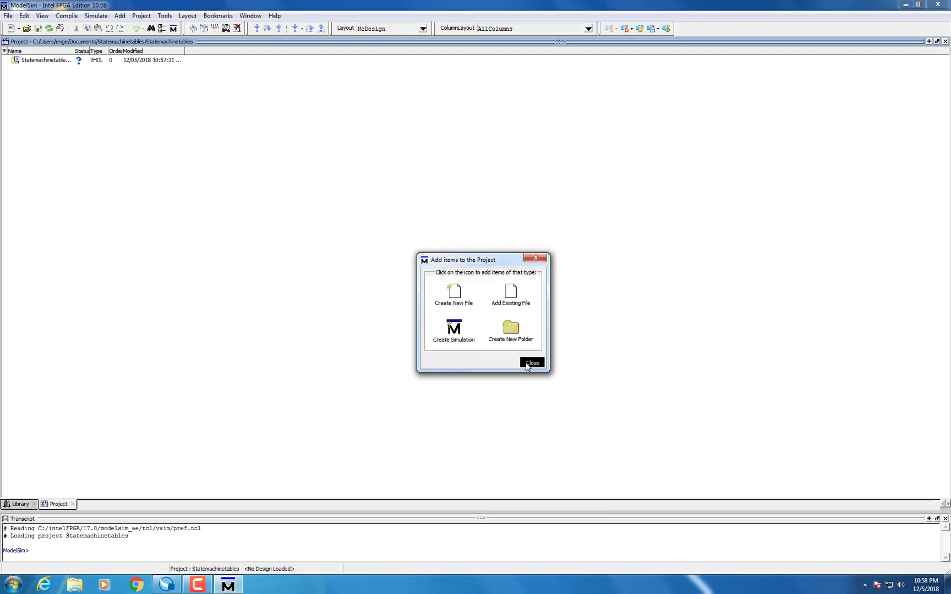
right_click(60, 63)
mouse_move(110, 84)
left_click(160, 84)
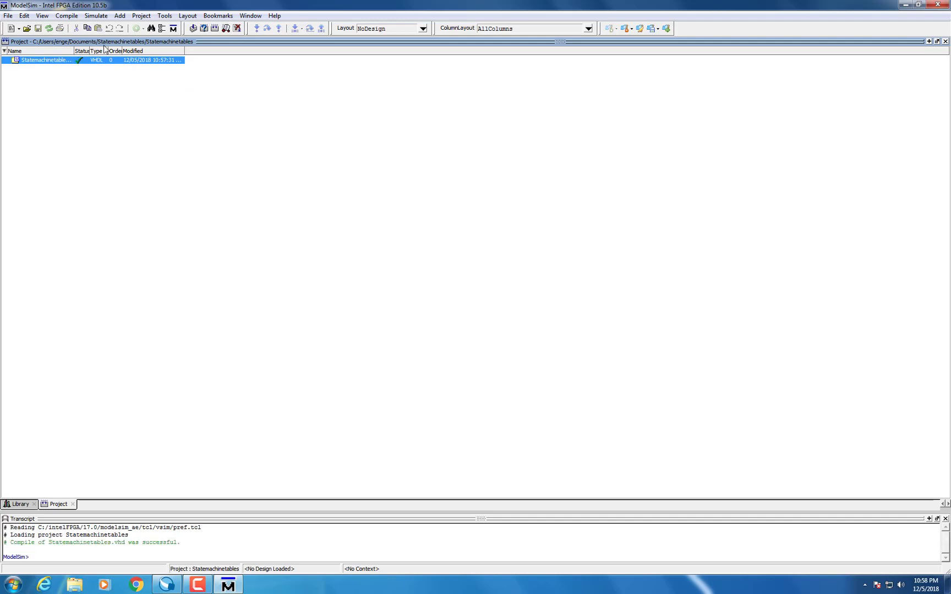
- Start a simulation of the statemachinetables entity from the work library
left_click(95, 15)
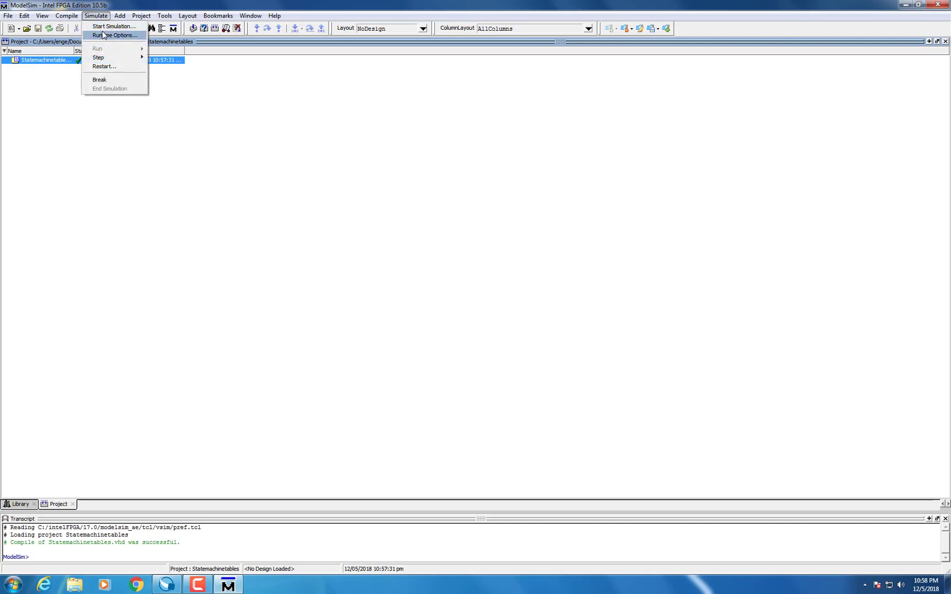
left_click(105, 26)
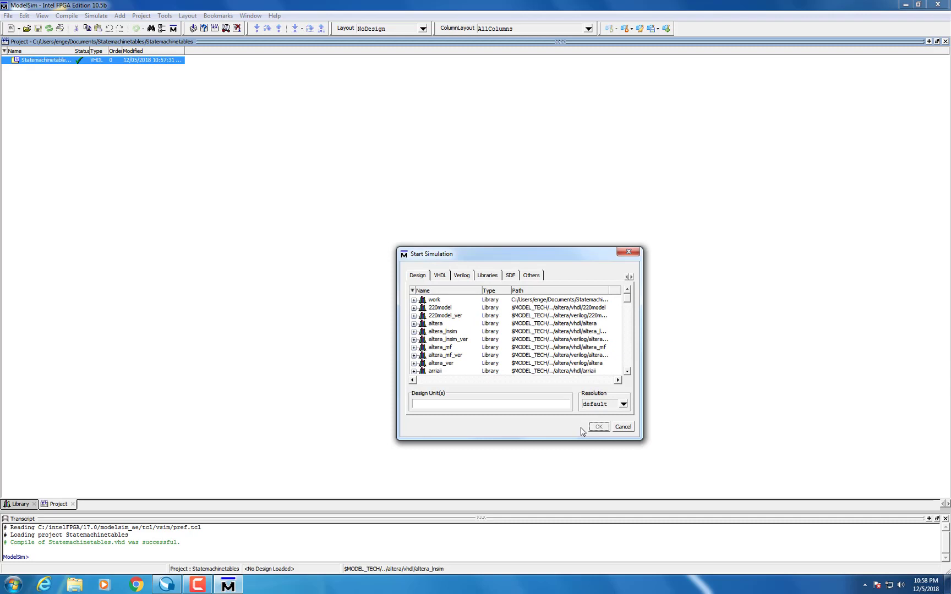
left_click(415, 300)
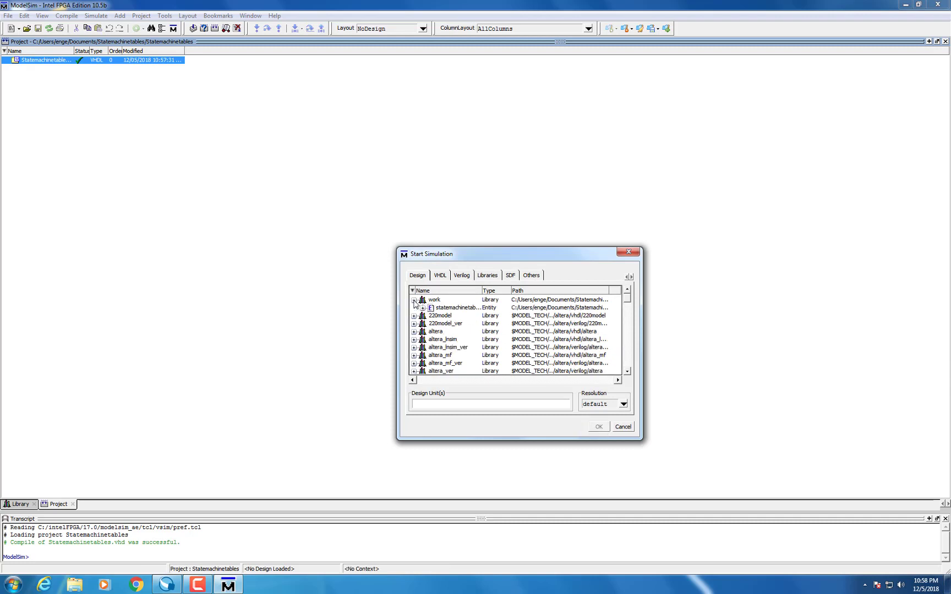
left_click(459, 307)
left_click(598, 427)
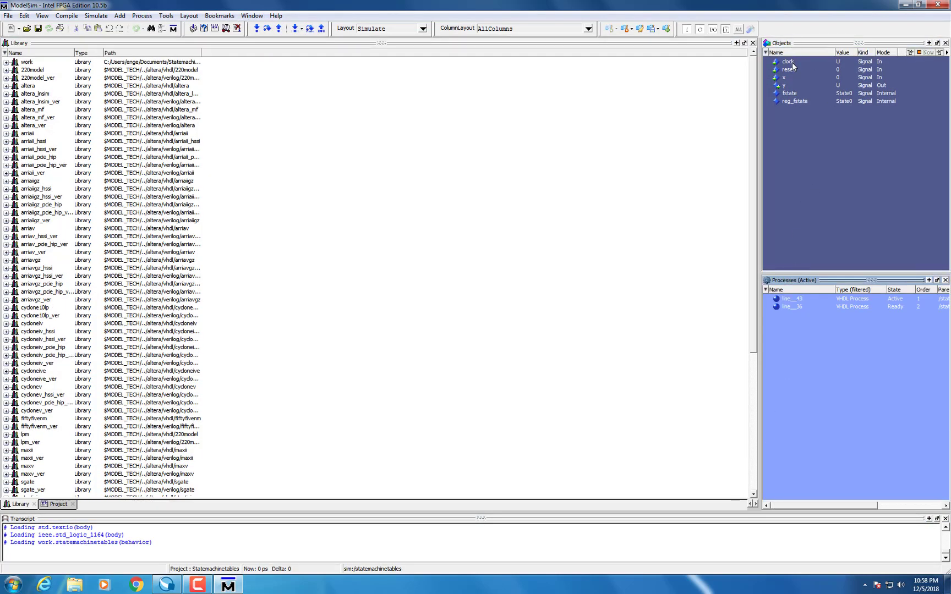
- Select the signals from clock down through fstate in the Objects pane
left_click(793, 63)
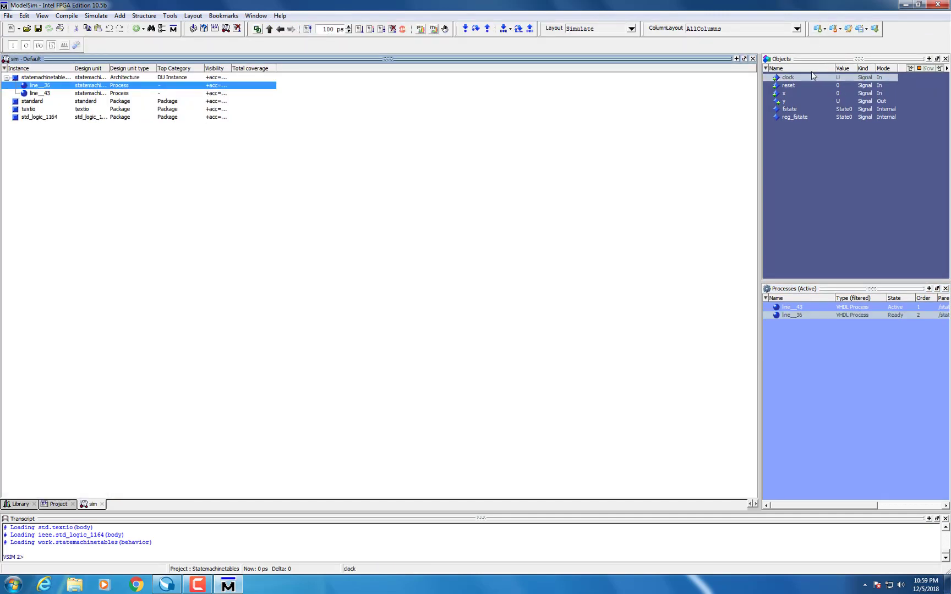
left_click(793, 77)
key("shift+Down")
key("shift+Down")
key("shift+Down")
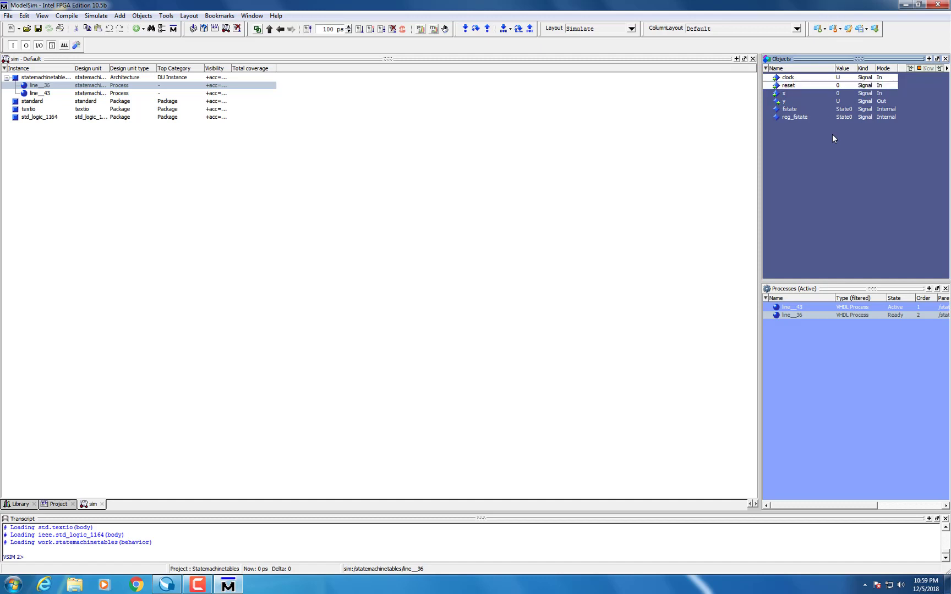
key("shift+Down")
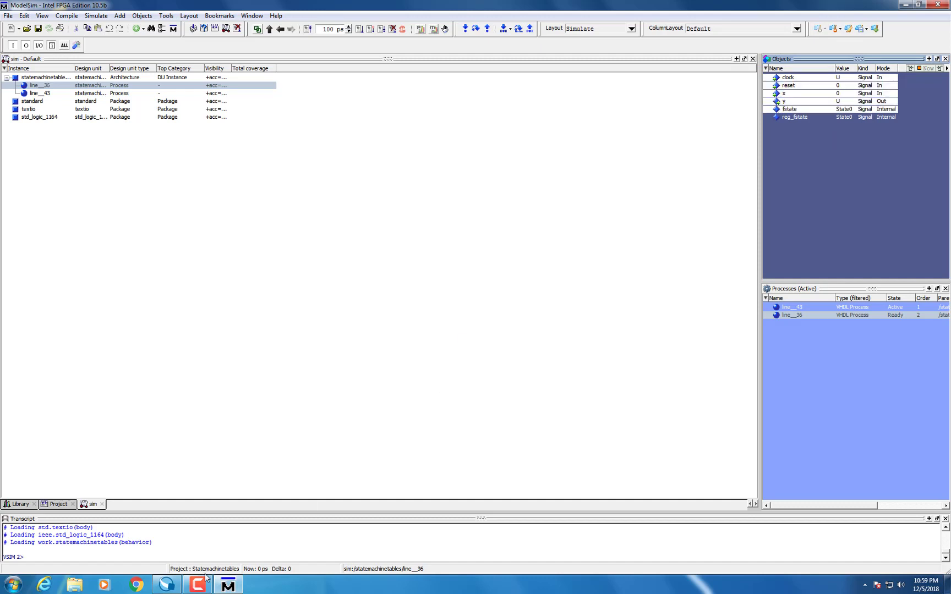
mouse_move(228, 586)
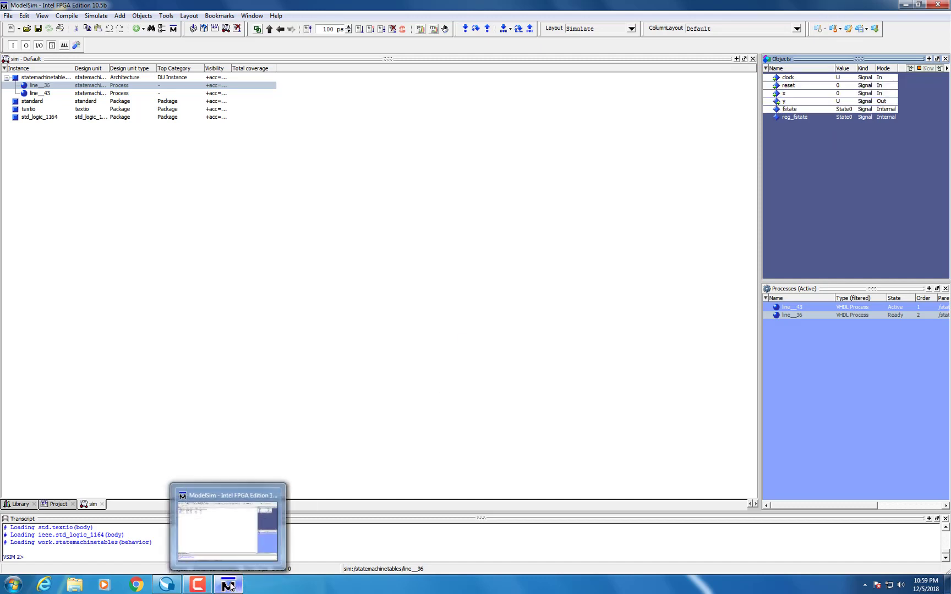
left_click(197, 584)
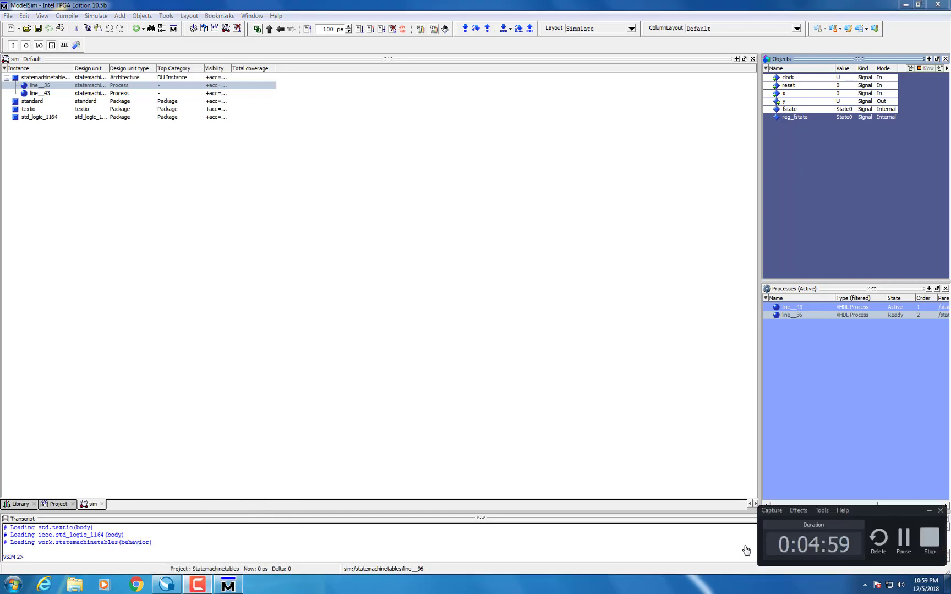
- Add clock, reset, x, y and fstate to the Wave window with Add Wave
left_click(903, 545)
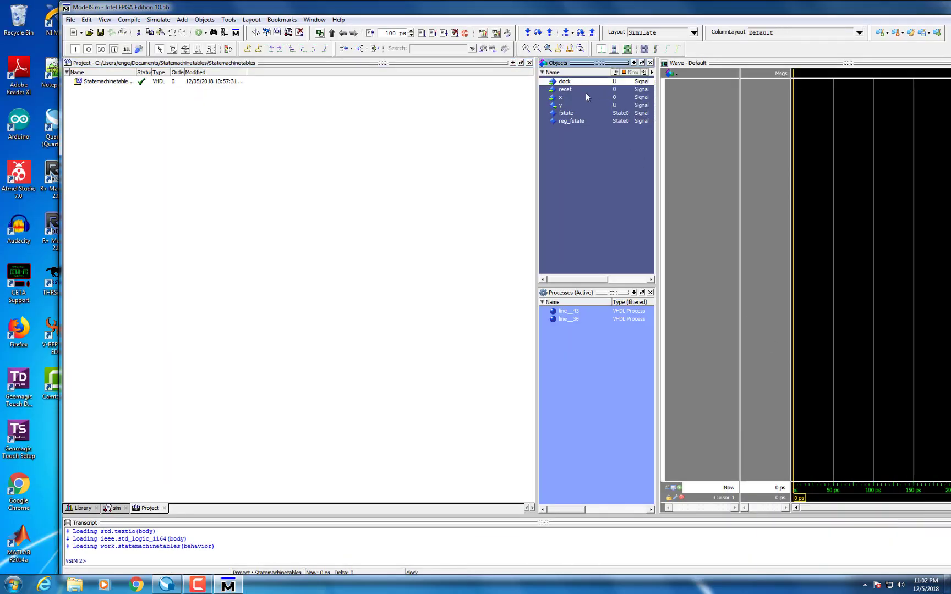
key("shift+Down")
key("shift+Down")
key("shift+Down")
key("shift+Down")
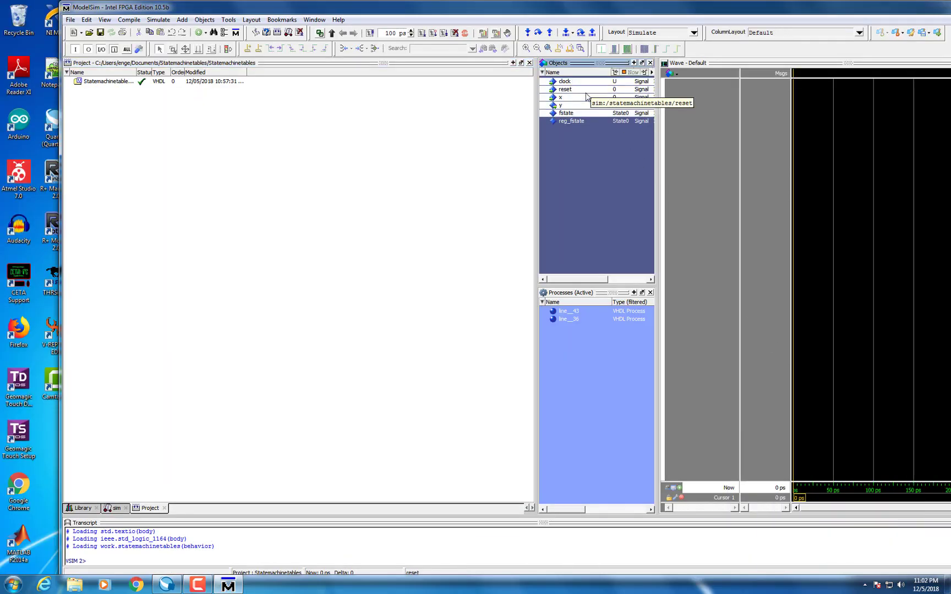
right_click(587, 96)
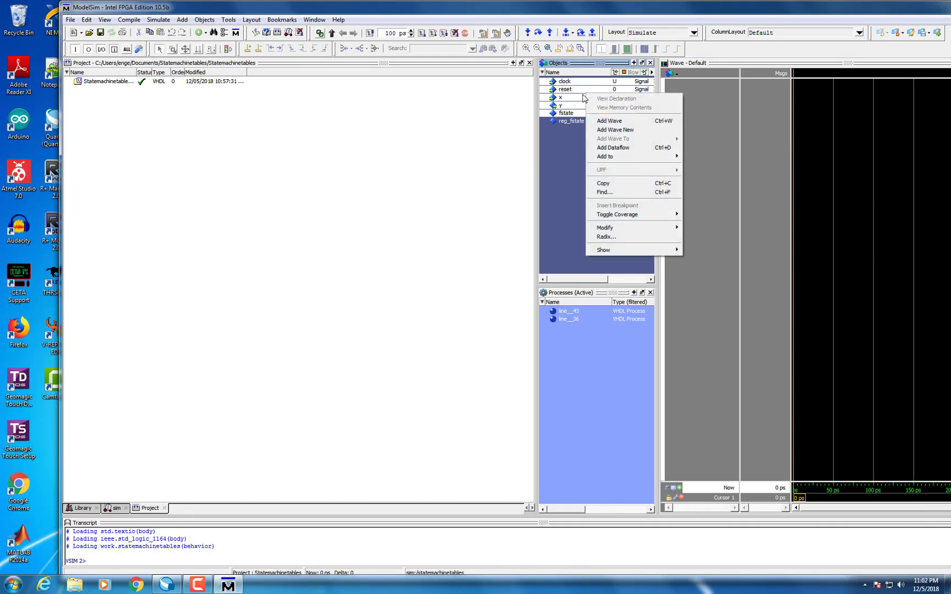
left_click(602, 121)
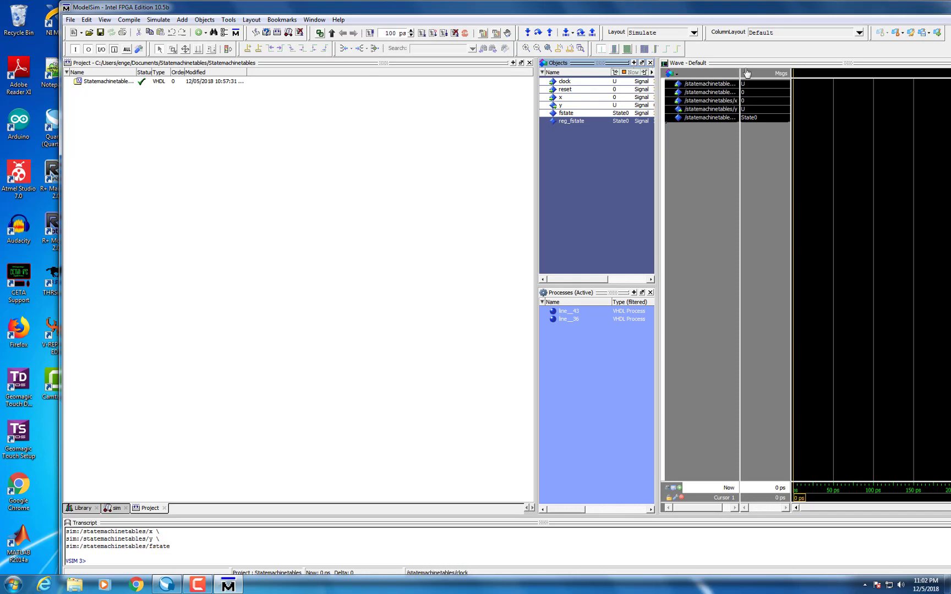
left_click(692, 93)
- Redock the Wave pane across the top and widen the name column to show full signal names
left_click_drag(716, 63, 507, 165)
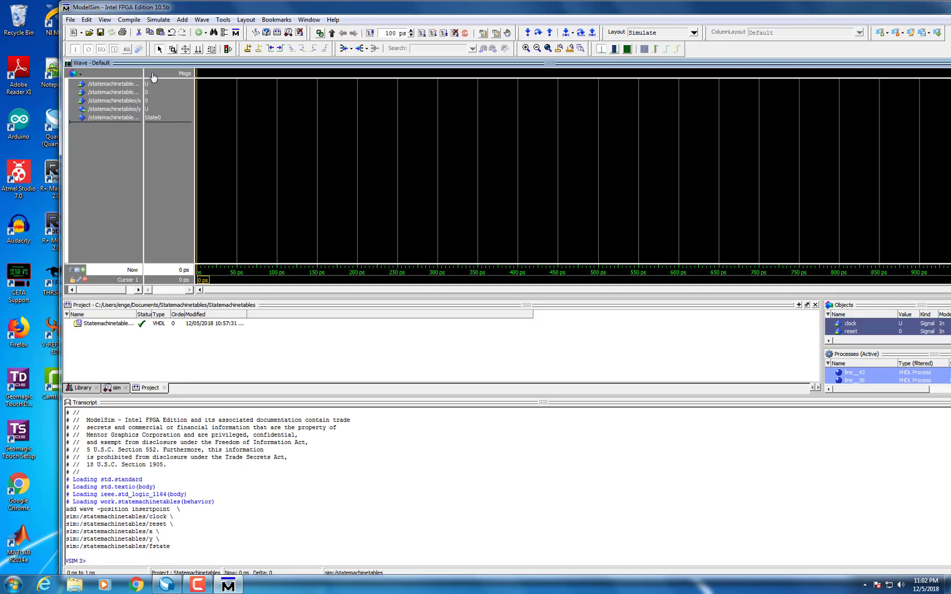
left_click_drag(143, 75, 165, 75)
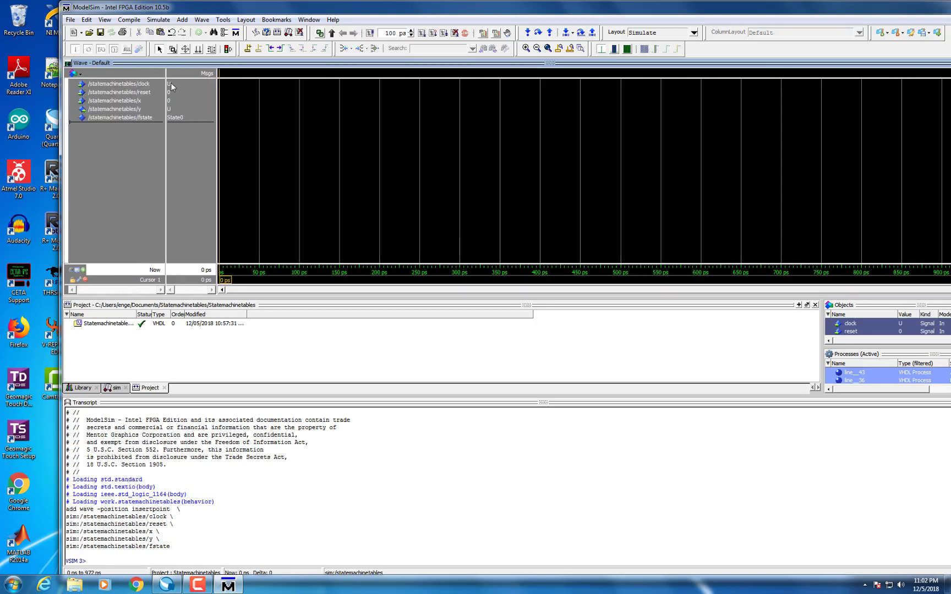
left_click(172, 85)
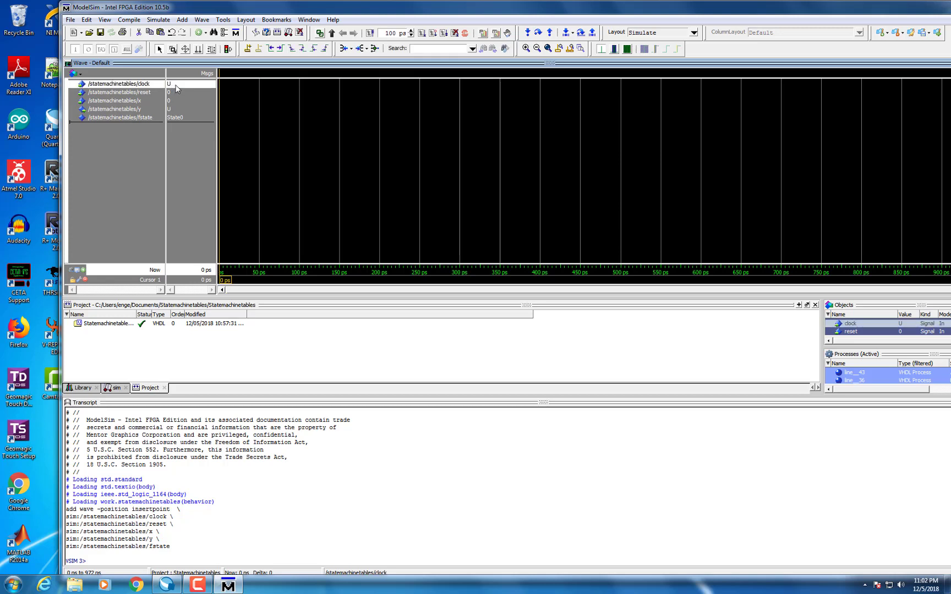
- Define clock as a 100 ps period clock with 50 duty cycle
right_click(176, 89)
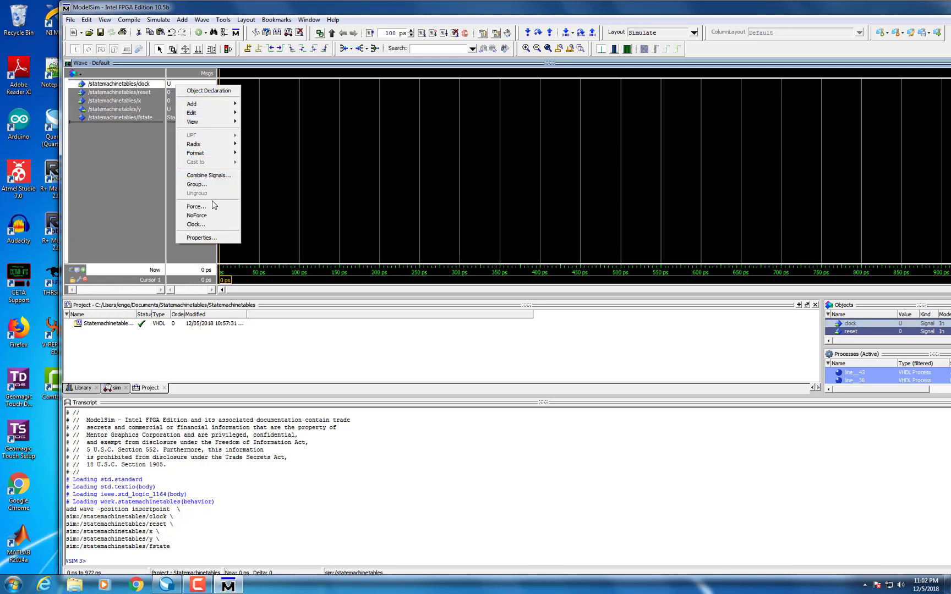
left_click(217, 226)
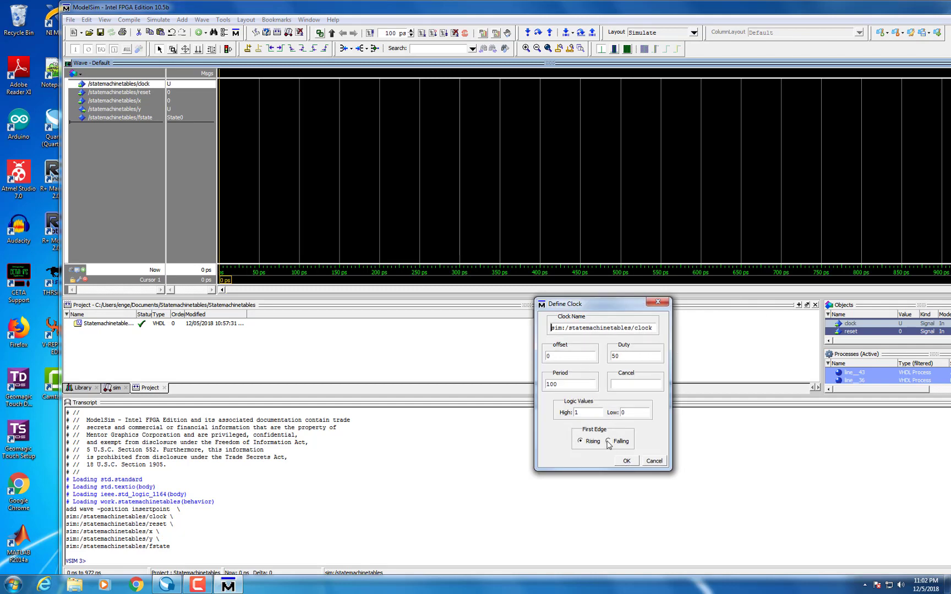
left_click(627, 461)
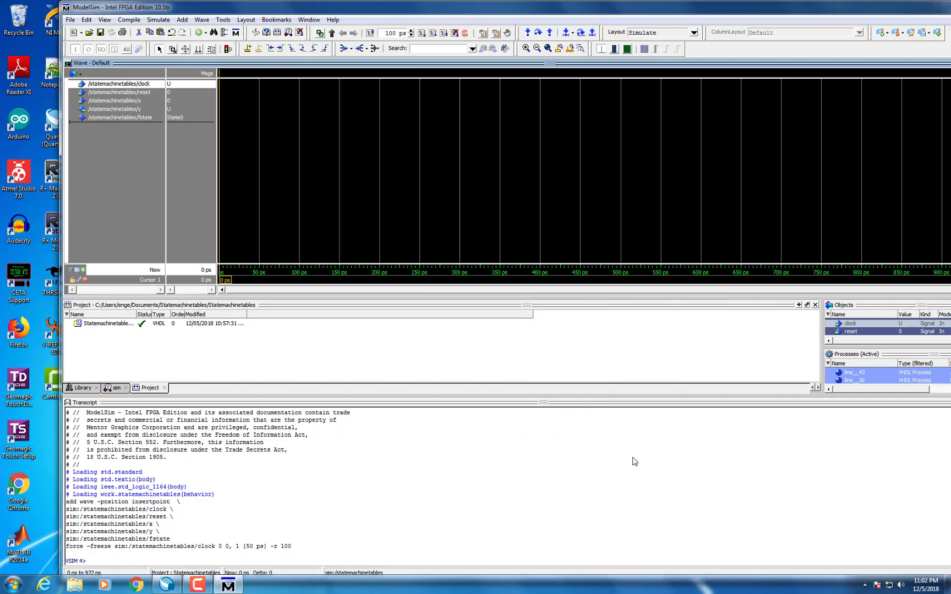
left_click(171, 93)
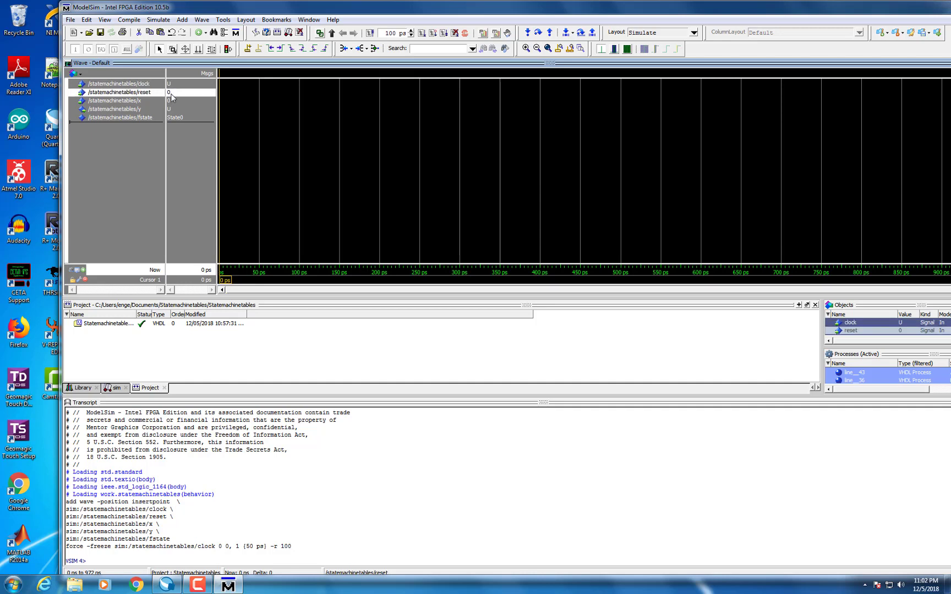
- Force reset to 1 and run the simulation for 100 ps
right_click(174, 95)
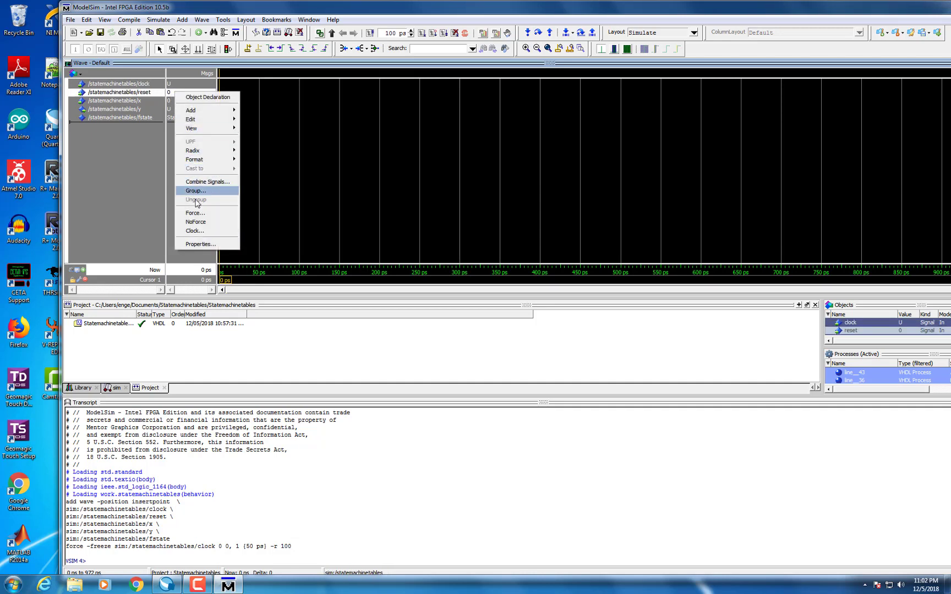
left_click(211, 216)
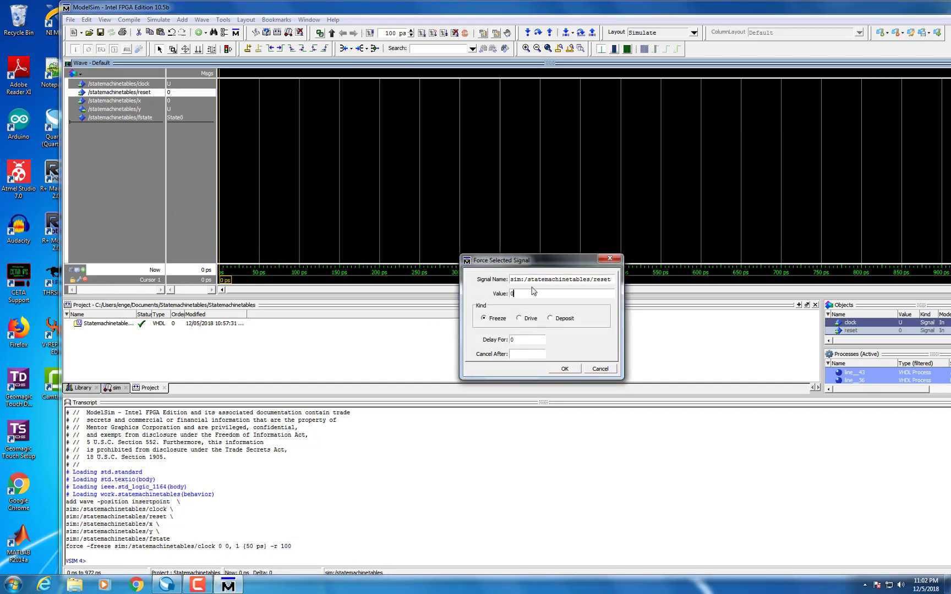
left_click_drag(521, 291, 499, 294)
type("1")
left_click(565, 370)
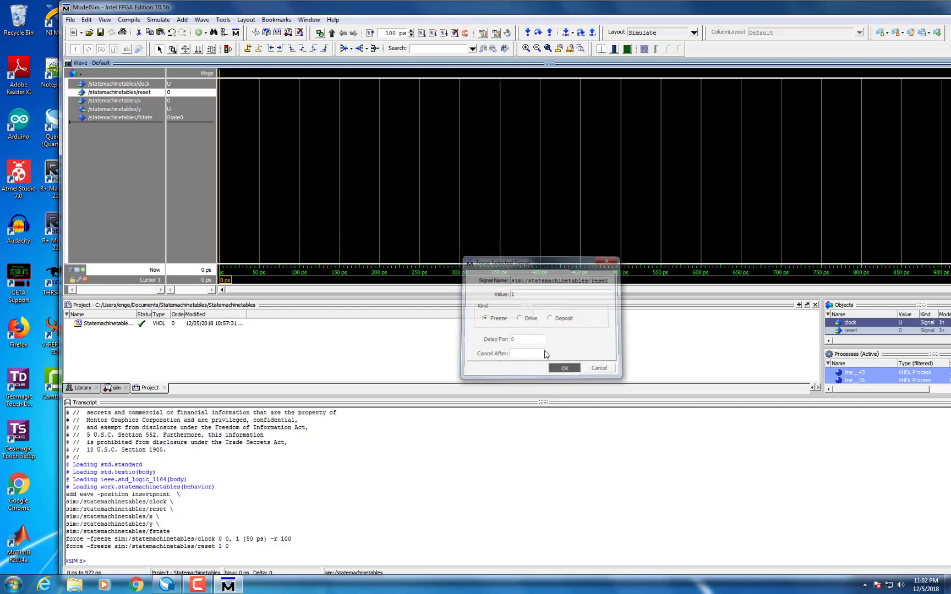
left_click(422, 34)
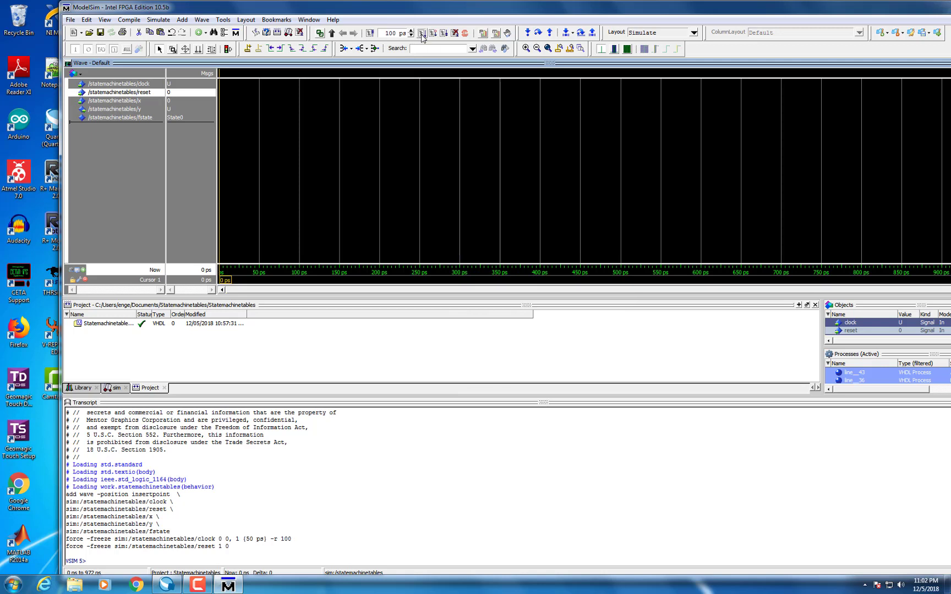
- Force reset to 0 and run another 100 ps, reaching 200 ps
right_click(171, 95)
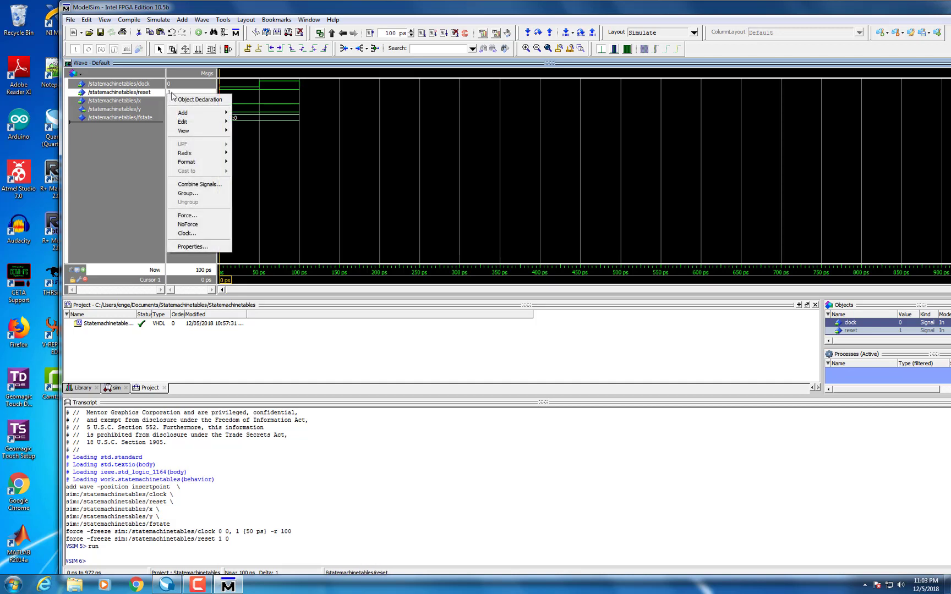
left_click(200, 215)
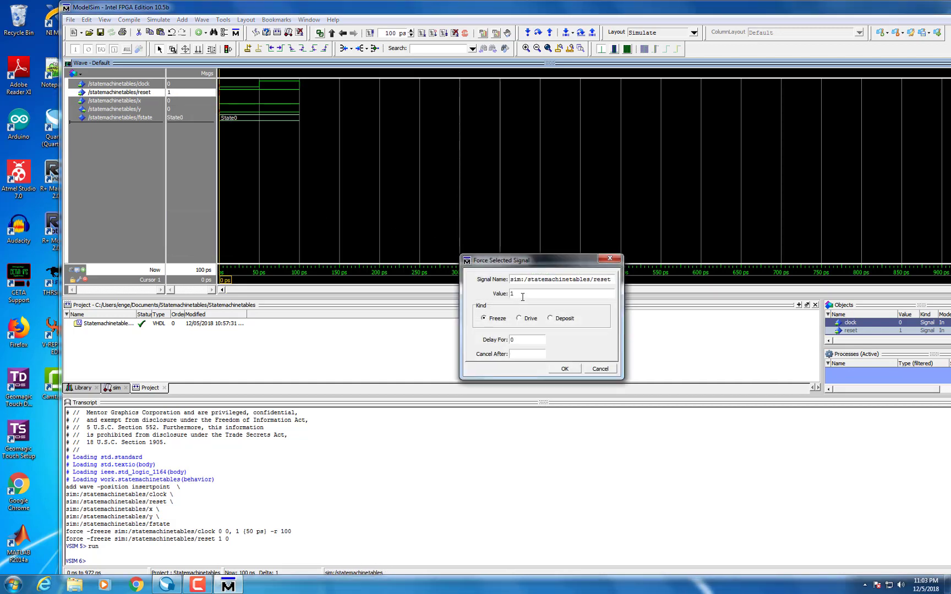
type("0")
left_click(565, 369)
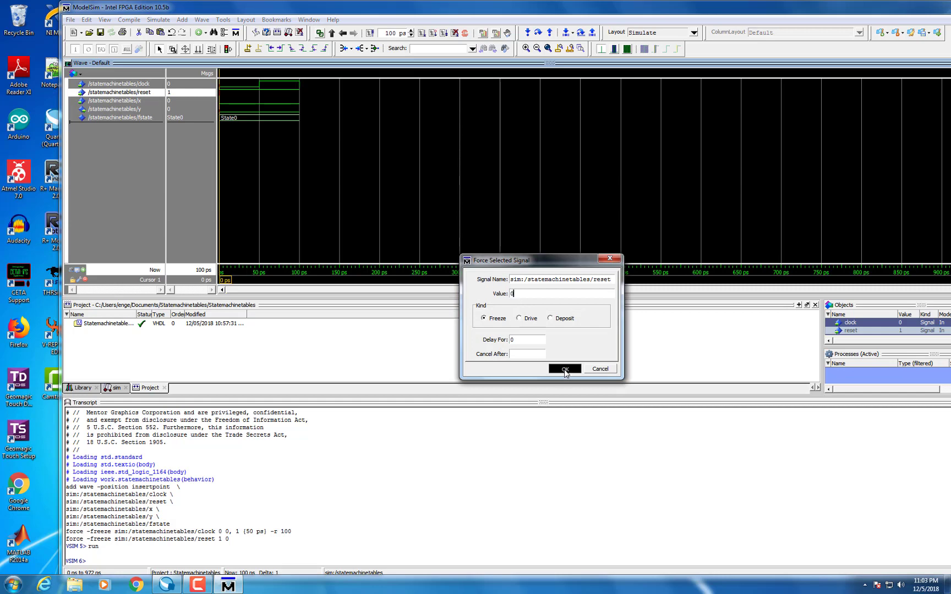
left_click(422, 35)
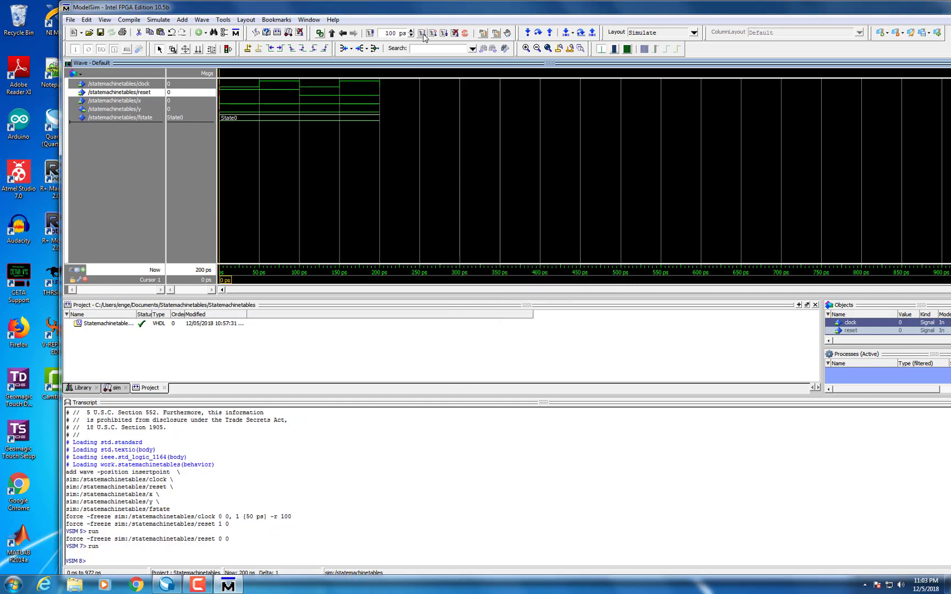
- Force x to 1 and run twice to 400 ps, stepping fstate through State1 to State2
right_click(176, 100)
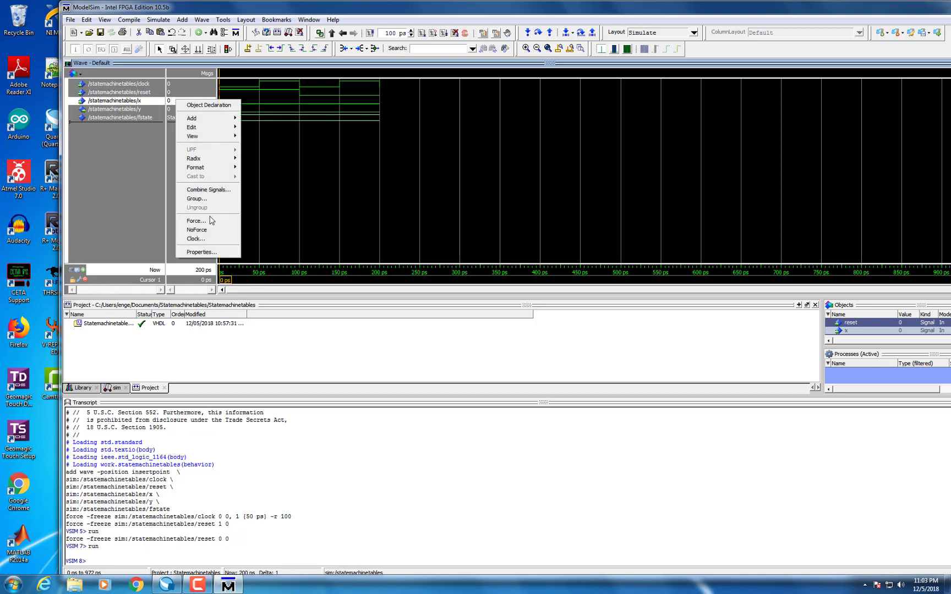
left_click(196, 221)
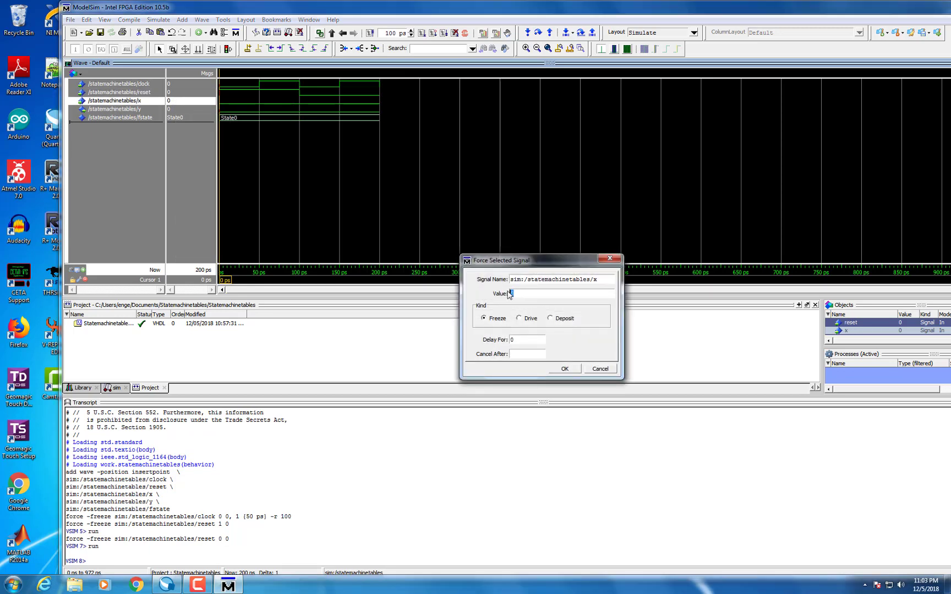
type("1")
left_click(565, 368)
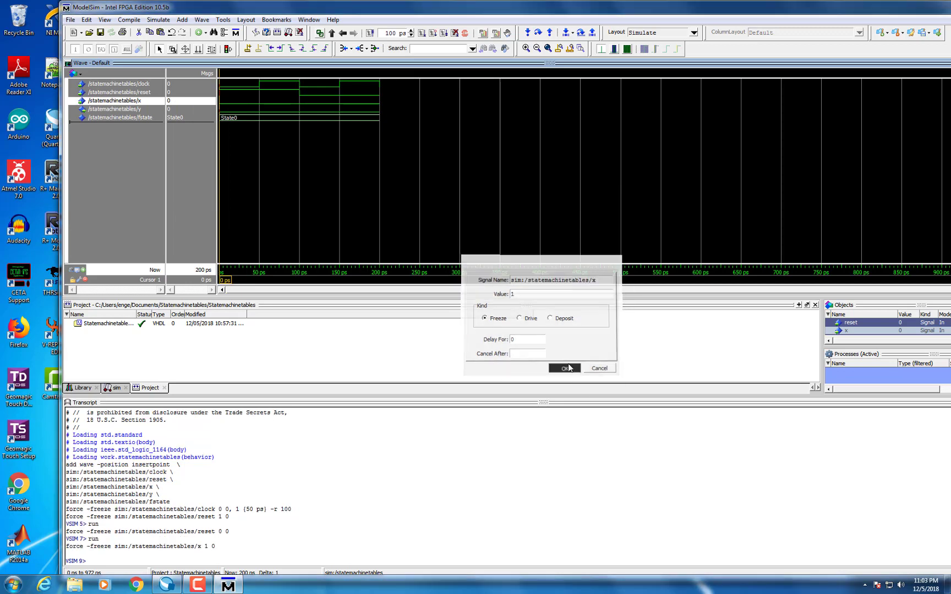
left_click(421, 35)
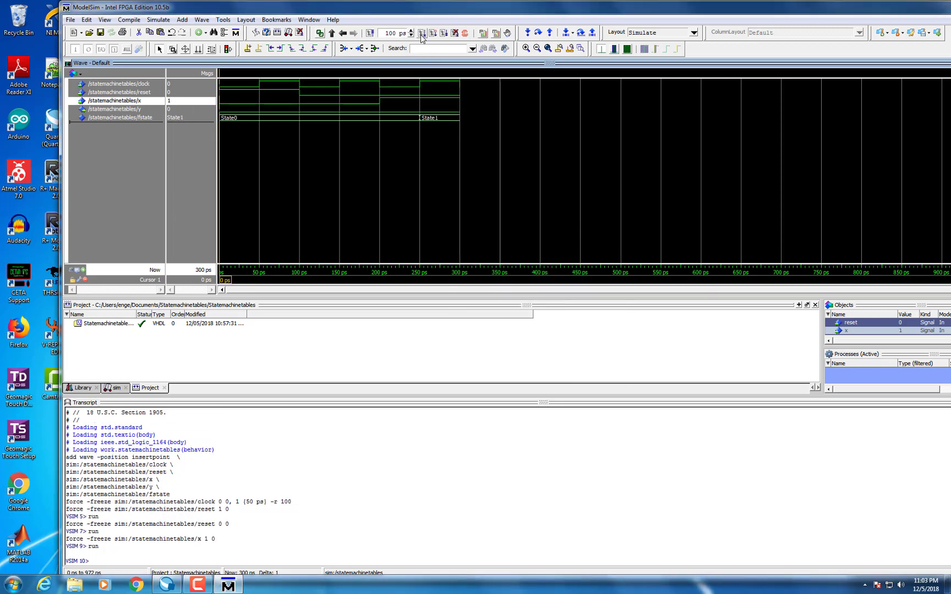
left_click(422, 35)
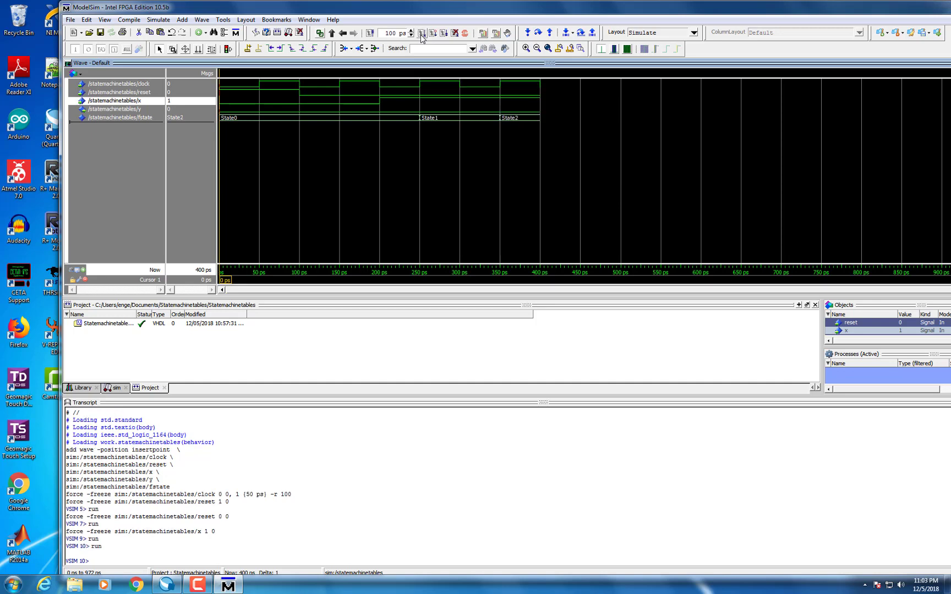
left_click(171, 102)
- Force x to 0 and run the simulation two steps to 600 ps
right_click(170, 104)
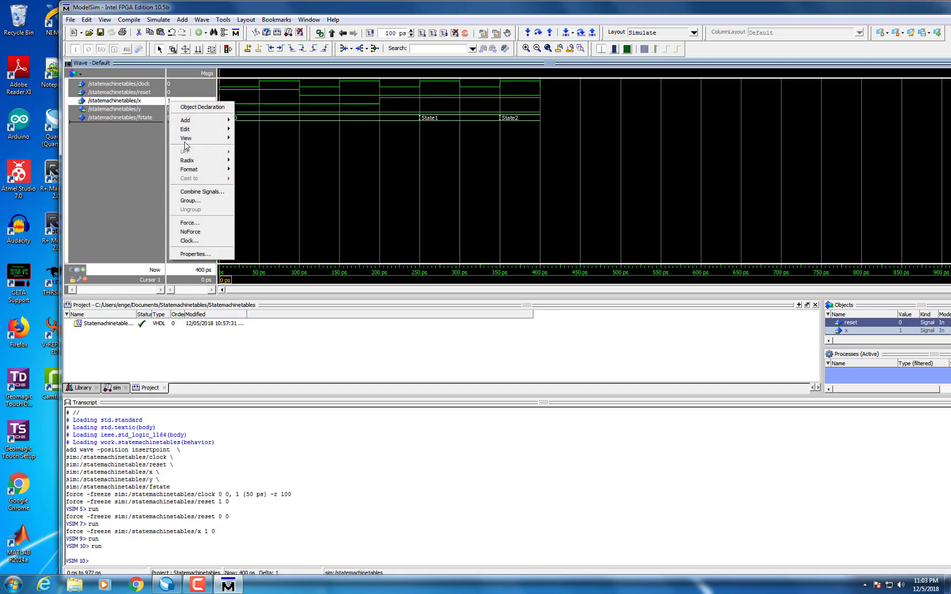
left_click(198, 225)
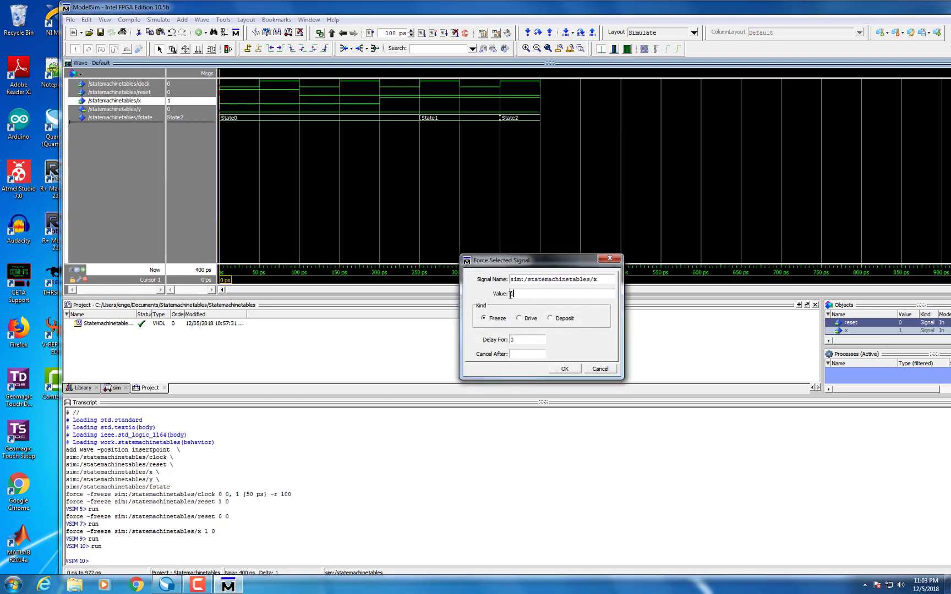
type("0")
left_click(567, 369)
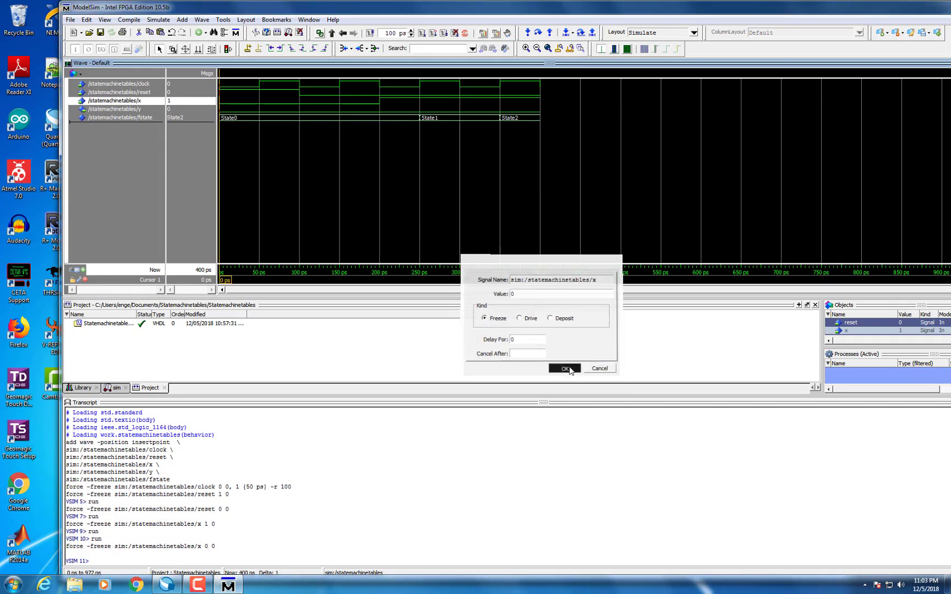
left_click(422, 34)
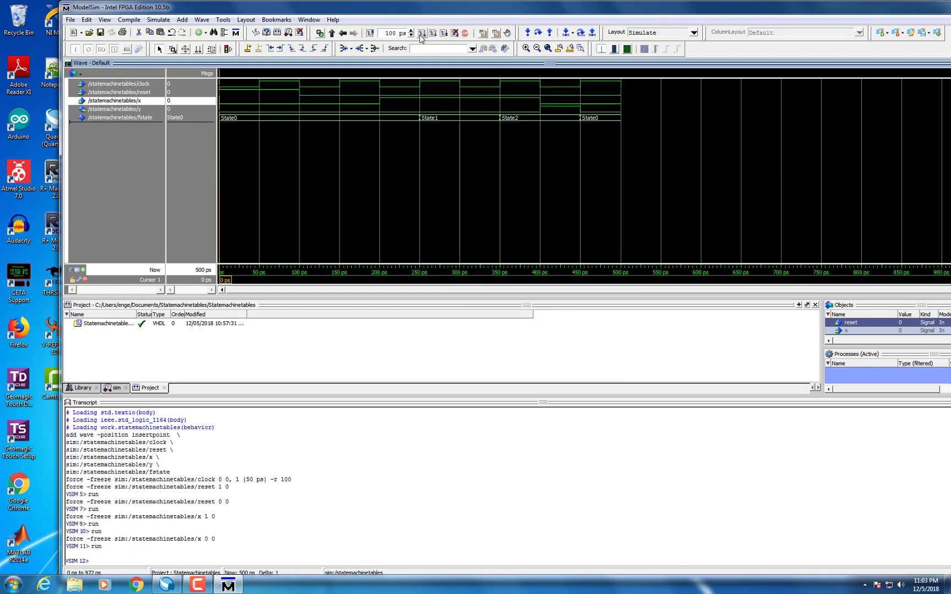
left_click(421, 34)
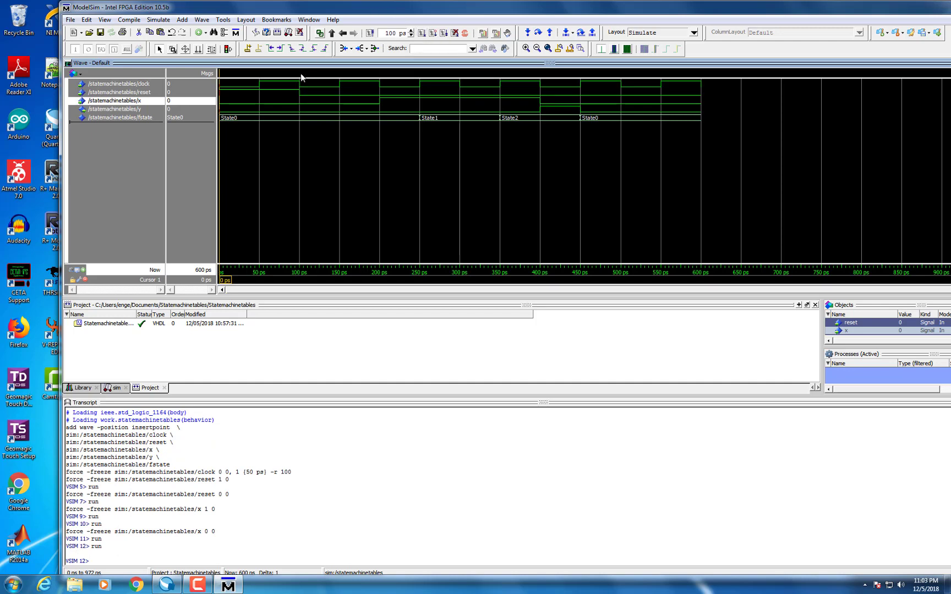
- Force x back to 1 and run two more steps to 800 ps
left_click(171, 102)
right_click(182, 105)
left_click(212, 225)
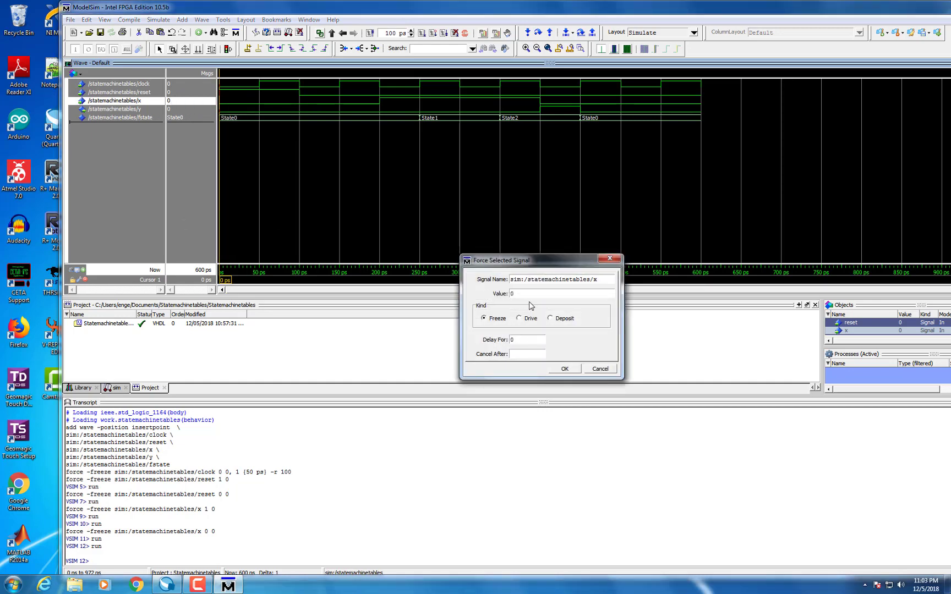
double_click(512, 293)
type("1")
left_click(567, 370)
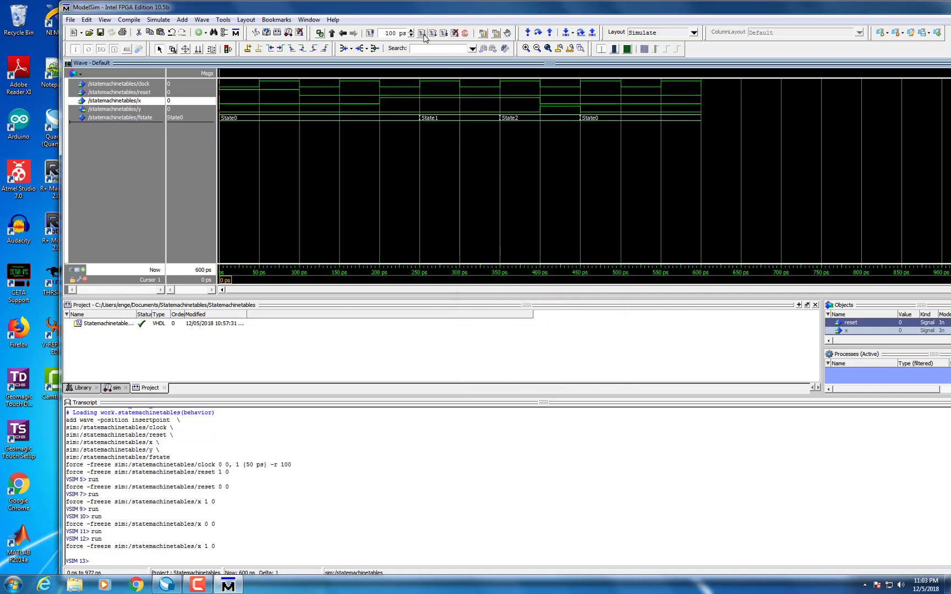
left_click(422, 33)
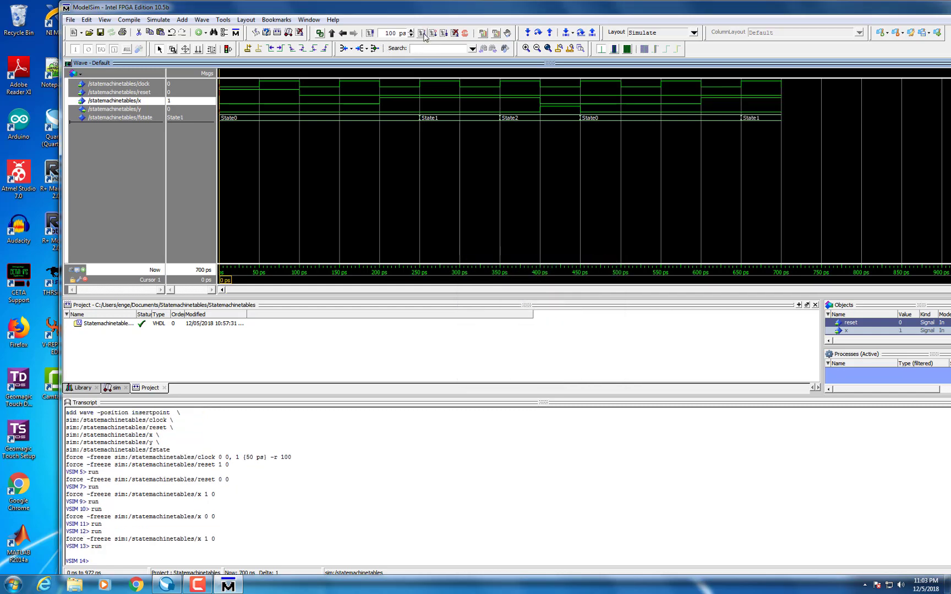
left_click(422, 33)
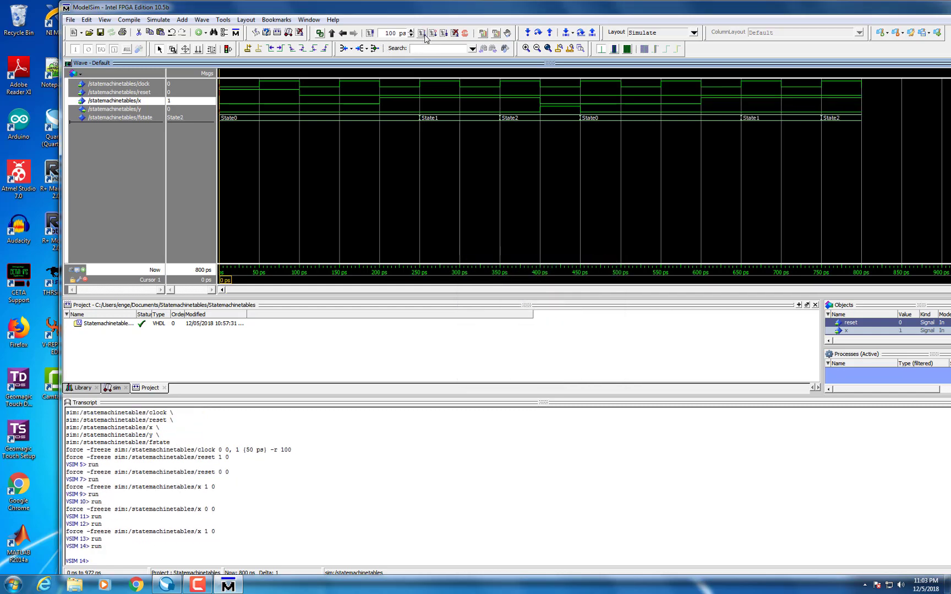
- Force x to 0 again, run to 1000 ps, and zoom out the wave pane
right_click(177, 101)
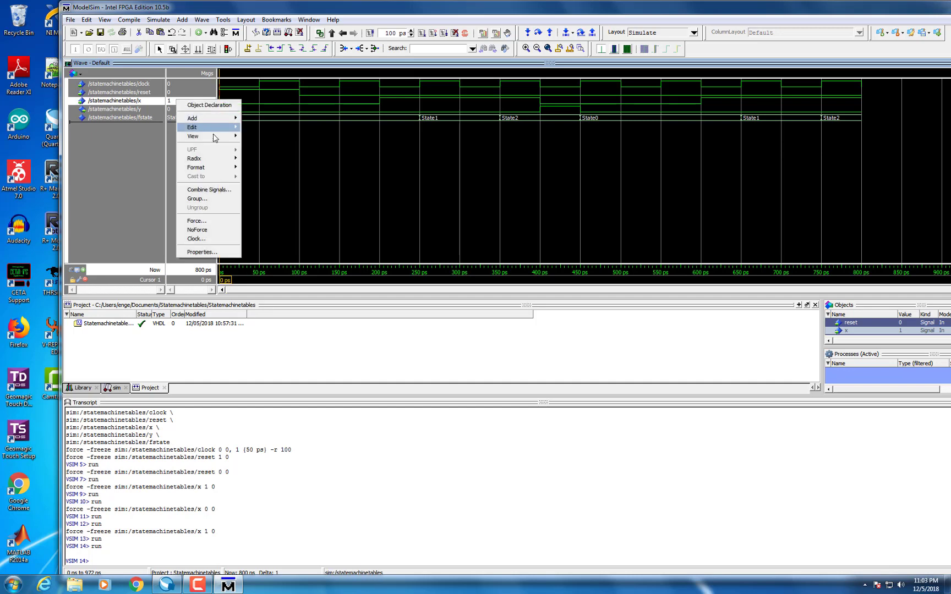
left_click(198, 221)
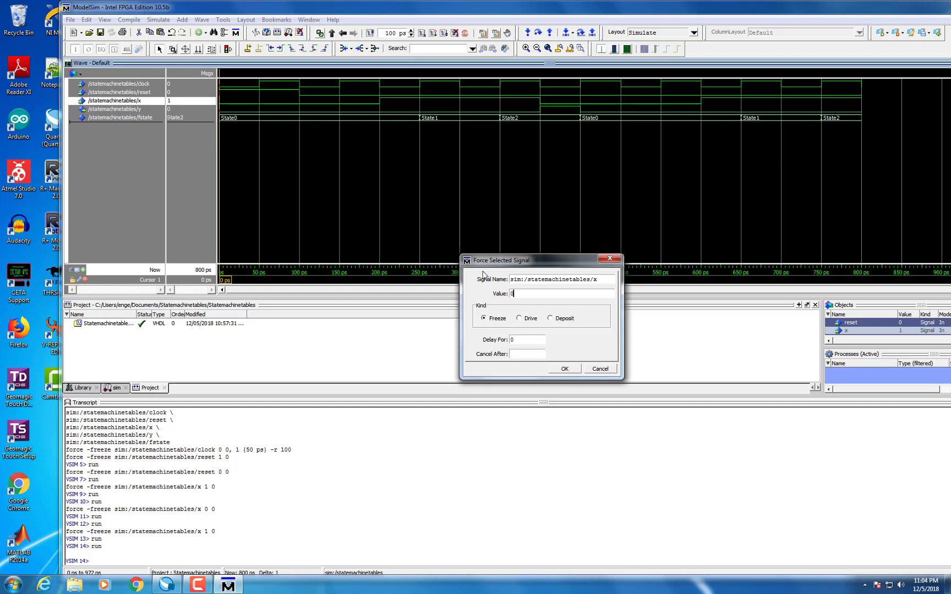
left_click(564, 370)
left_click(422, 34)
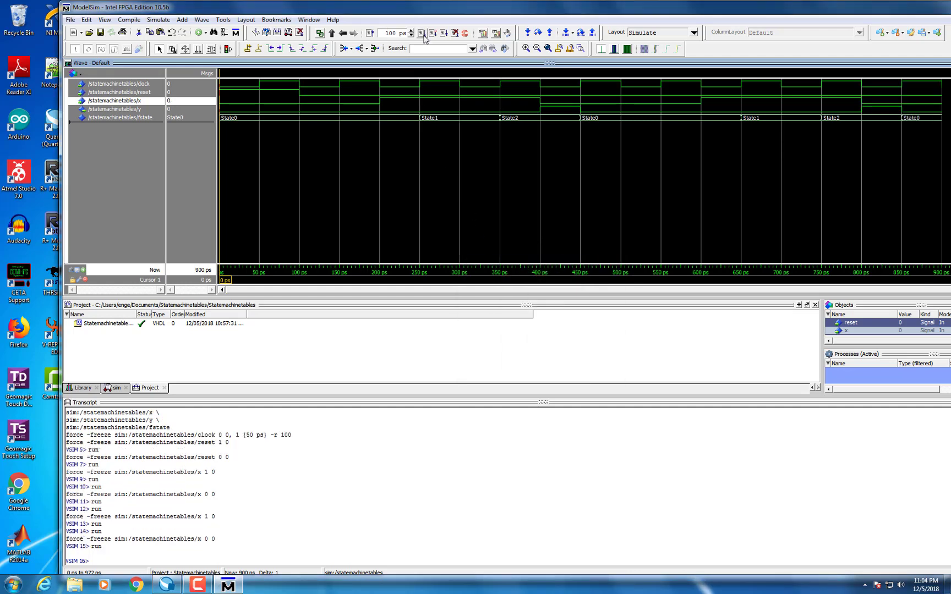
left_click(423, 33)
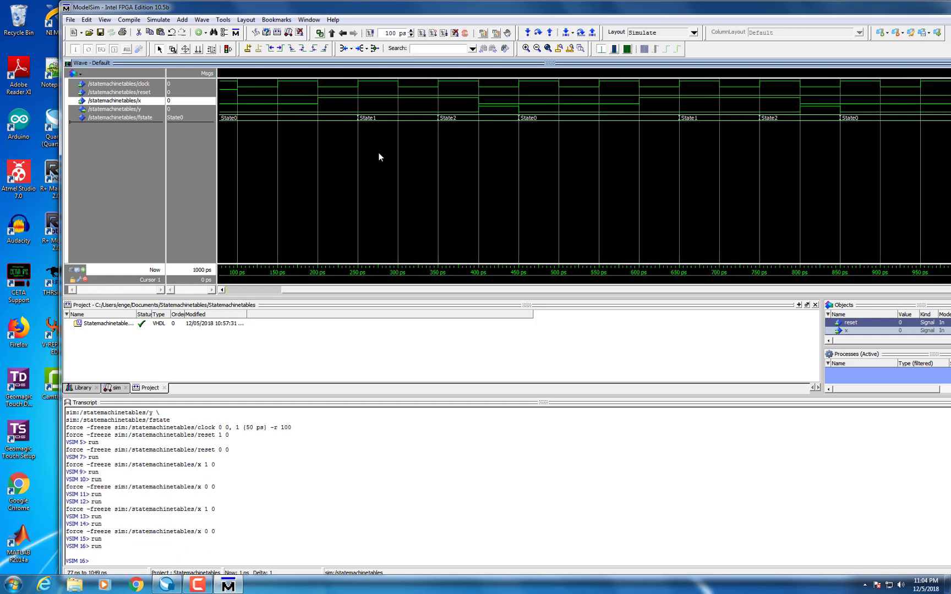
scroll(378, 149, "down", 3, "ctrl")
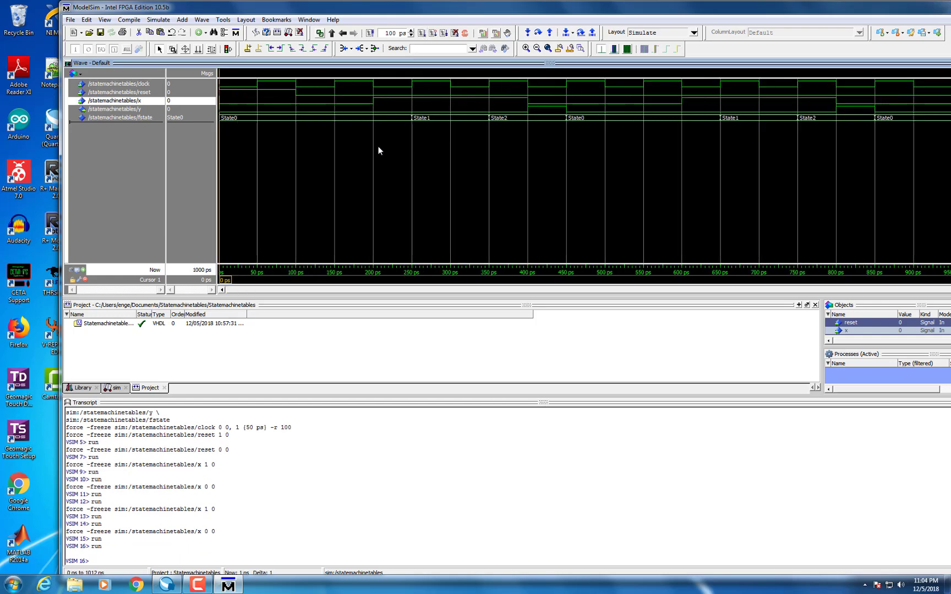
- Tile ModelSim right and Quartus left, hiding IP Catalog, port tables and Project Navigator
double_click(584, 11)
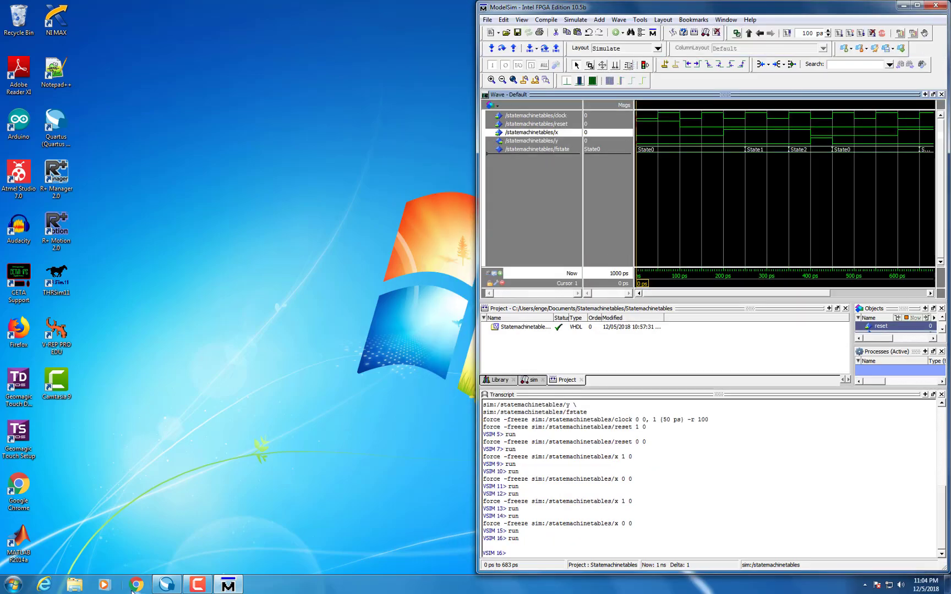
left_click(167, 584)
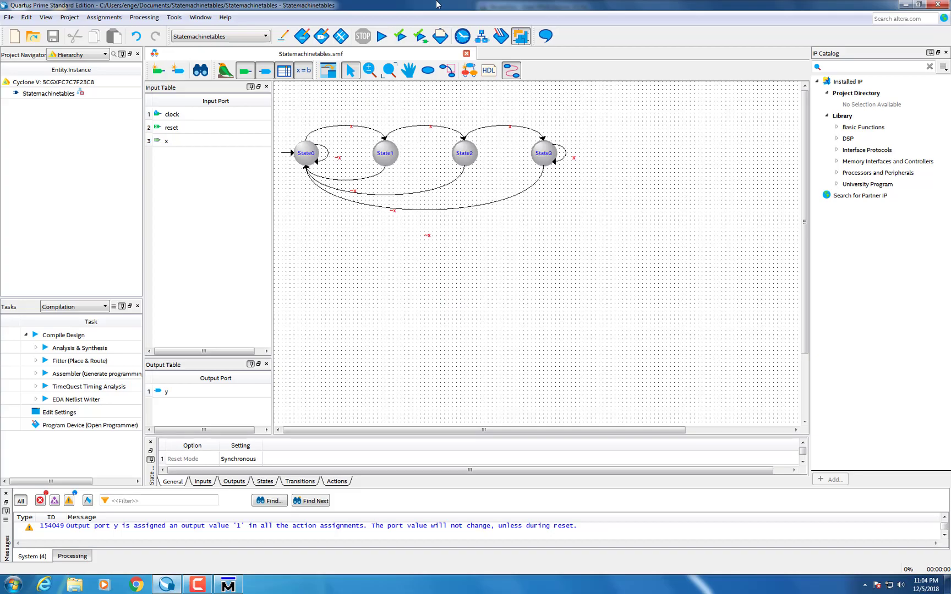
left_click(947, 52)
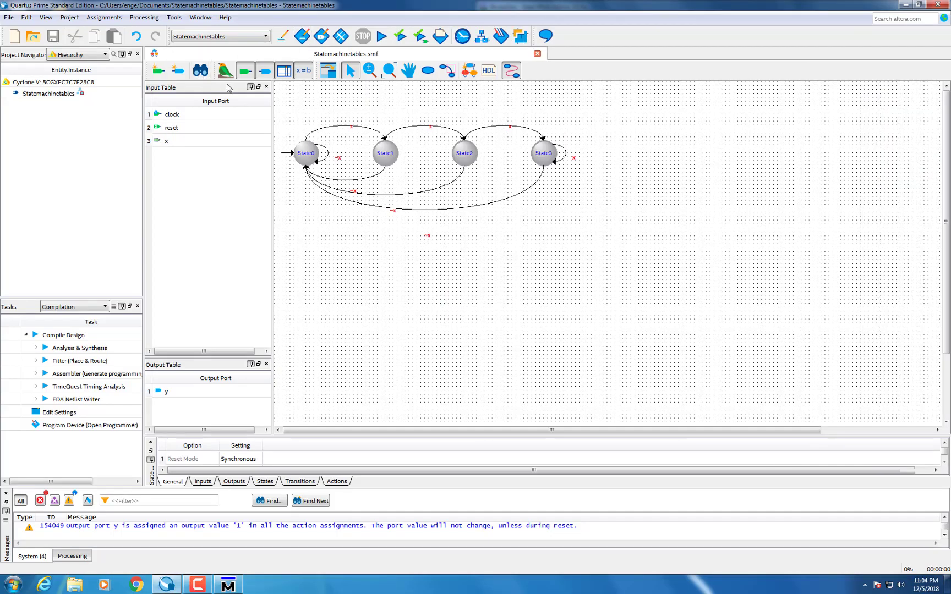
left_click(267, 87)
left_click(138, 53)
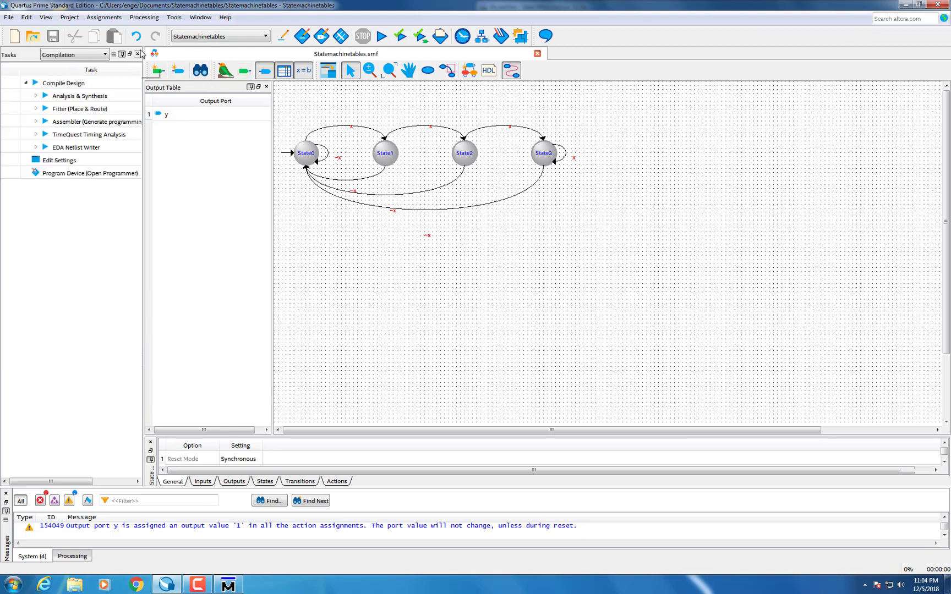
double_click(265, 7)
left_click_drag(91, 19, 2, 22)
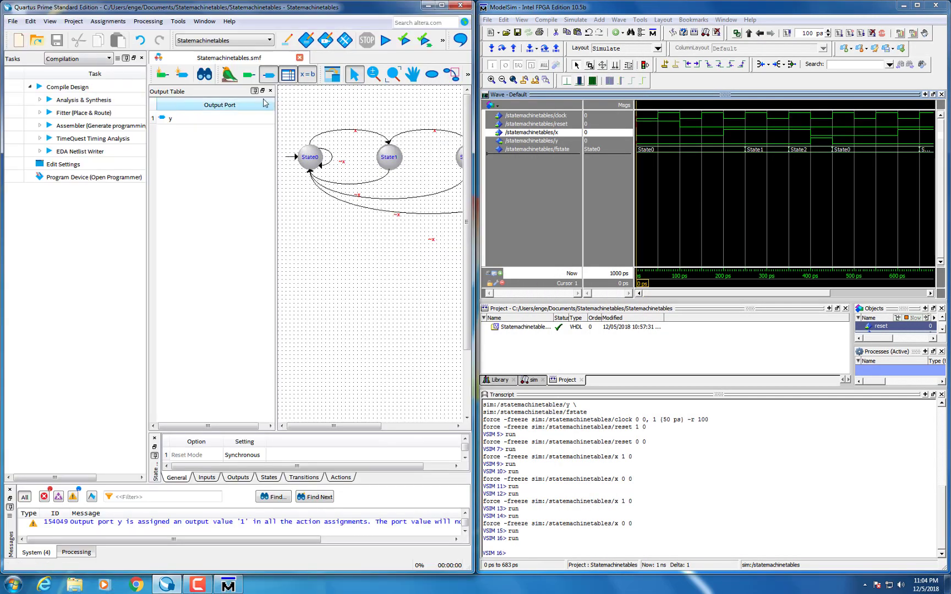
left_click(271, 91)
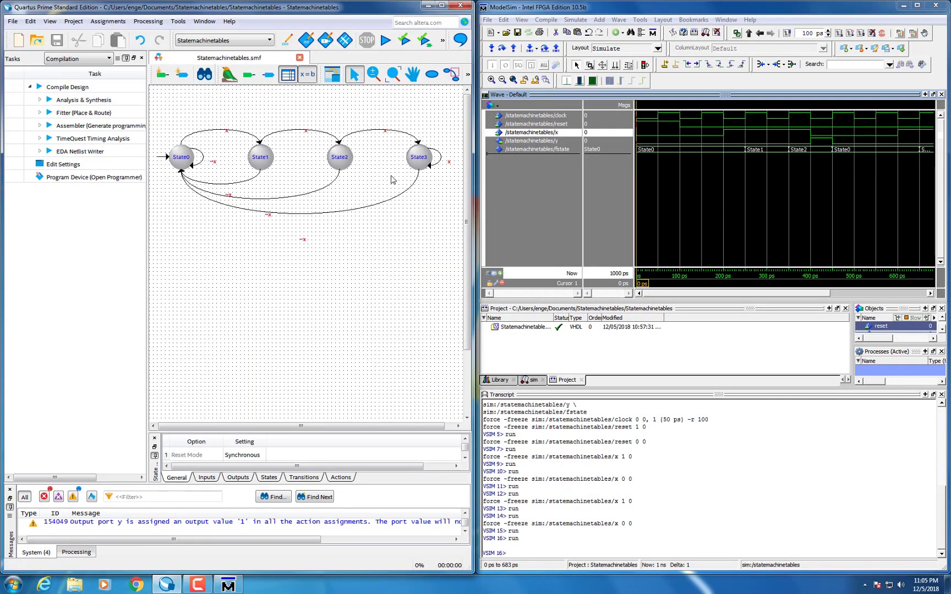